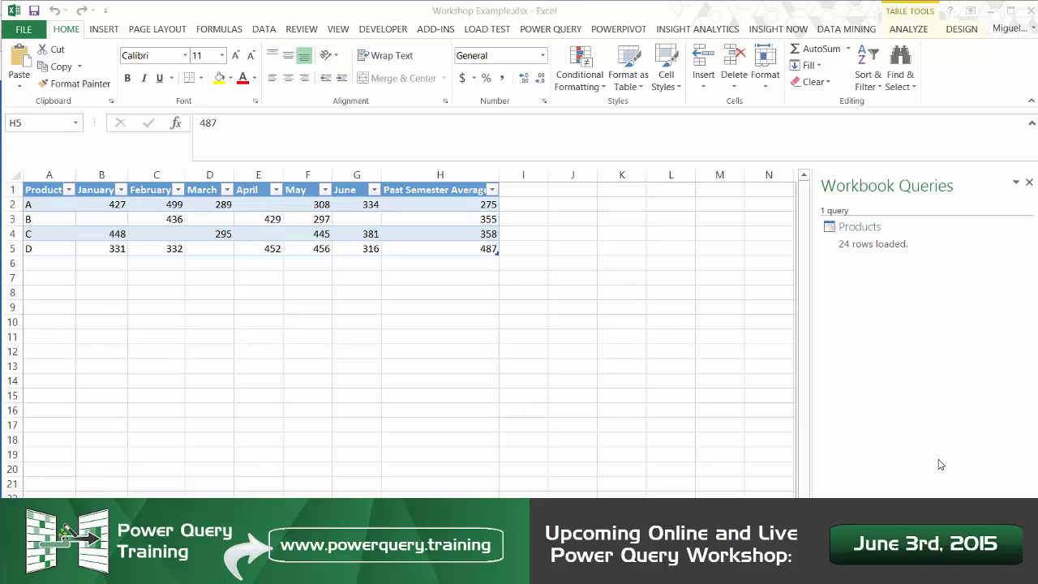
Step: Point out the missing month values for products A–D in the Products table
left_click(48, 189)
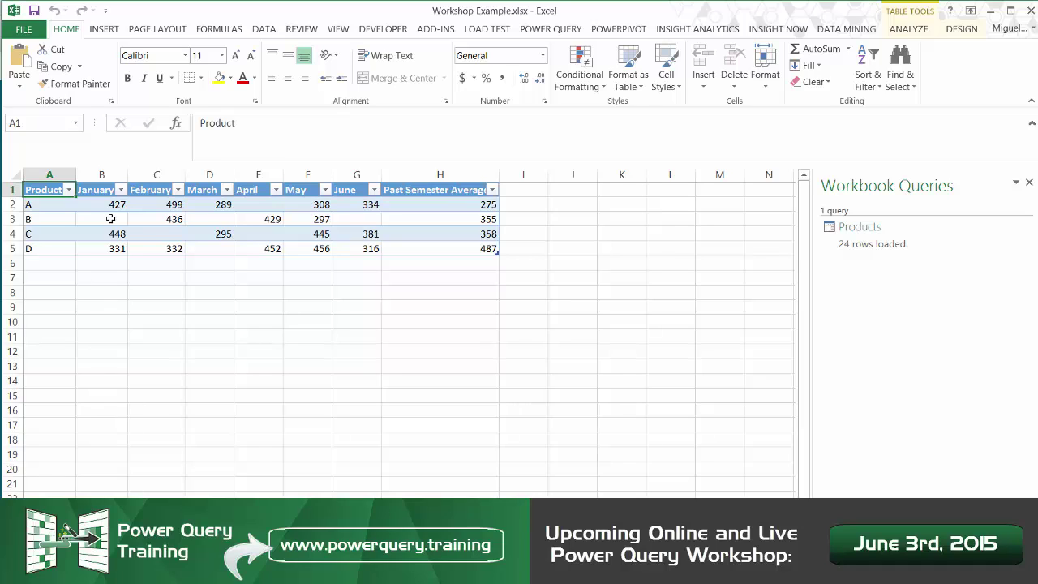
left_click(110, 219)
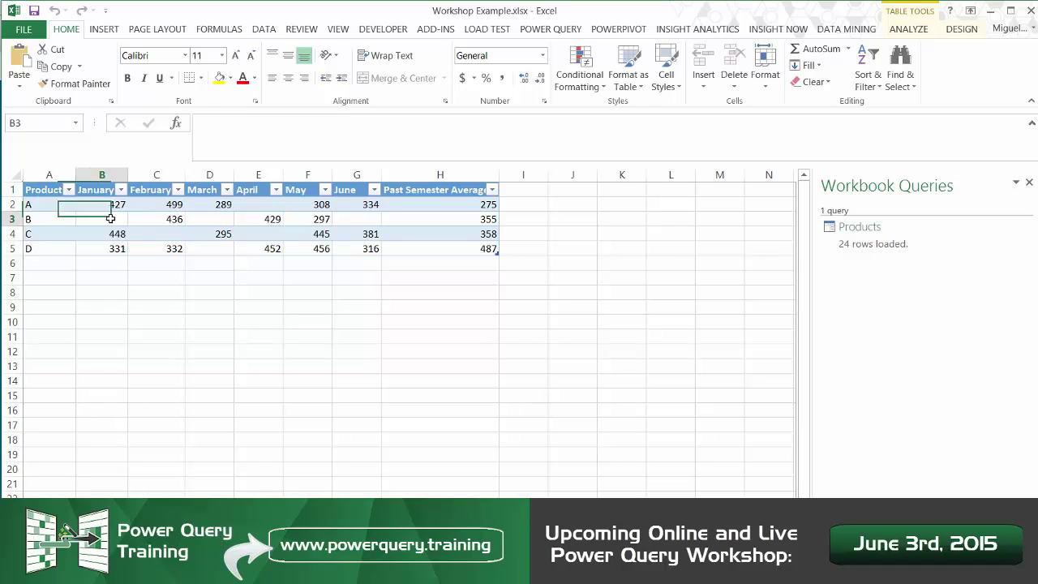
left_click(171, 237)
left_click(210, 215)
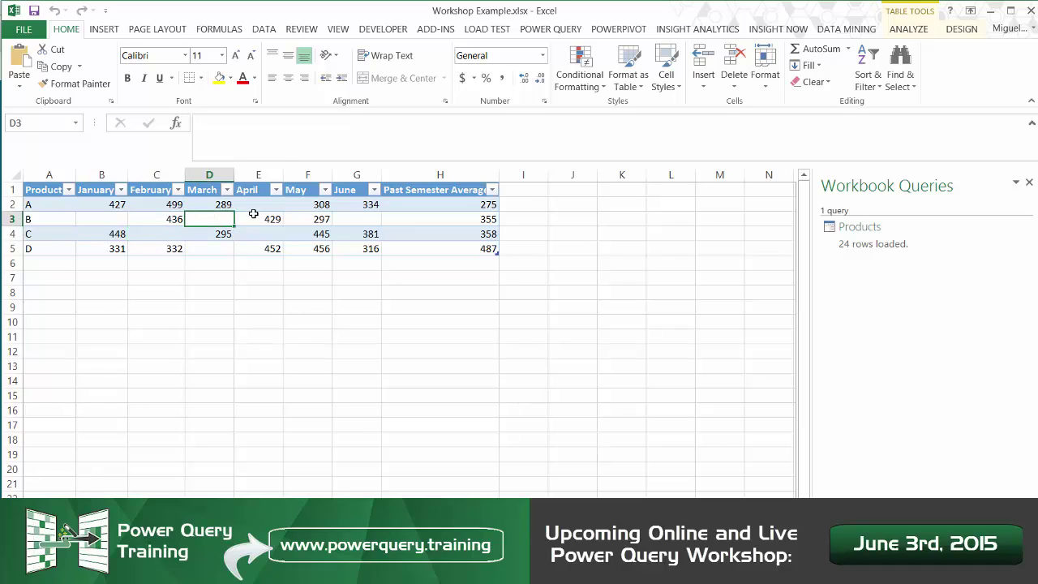
left_click(215, 248)
left_click(267, 204)
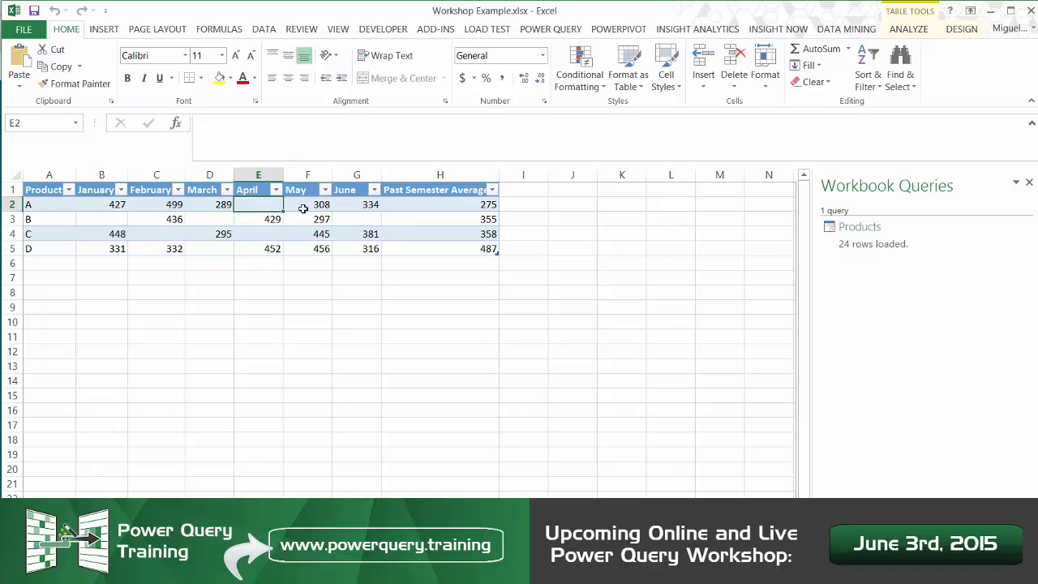
Step: Select the four Past Semester Average values in H2:H5 and show the Power Query ribbon
left_click(433, 207)
left_click_drag(433, 208, 430, 245)
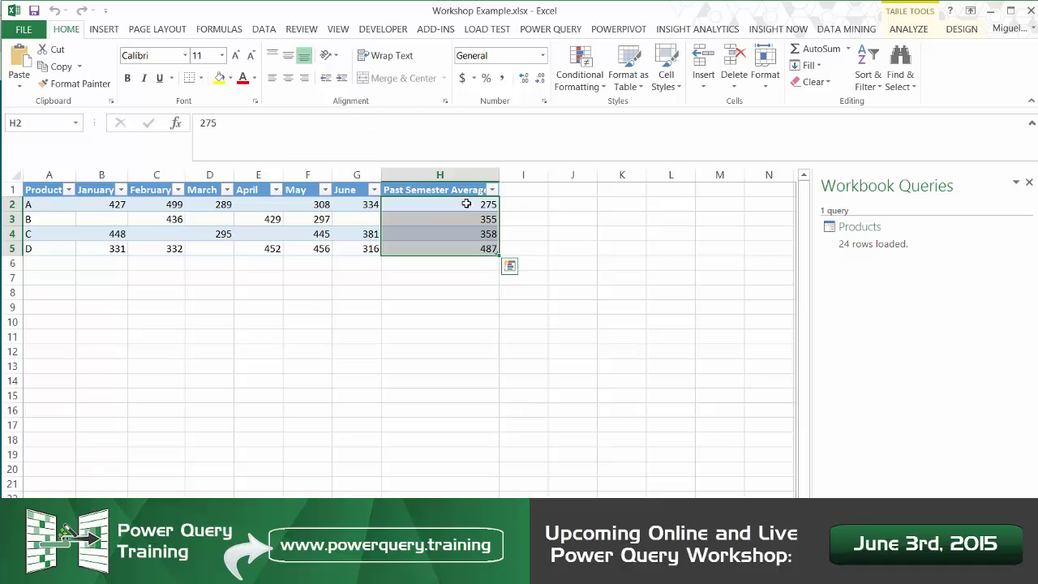
left_click(549, 36)
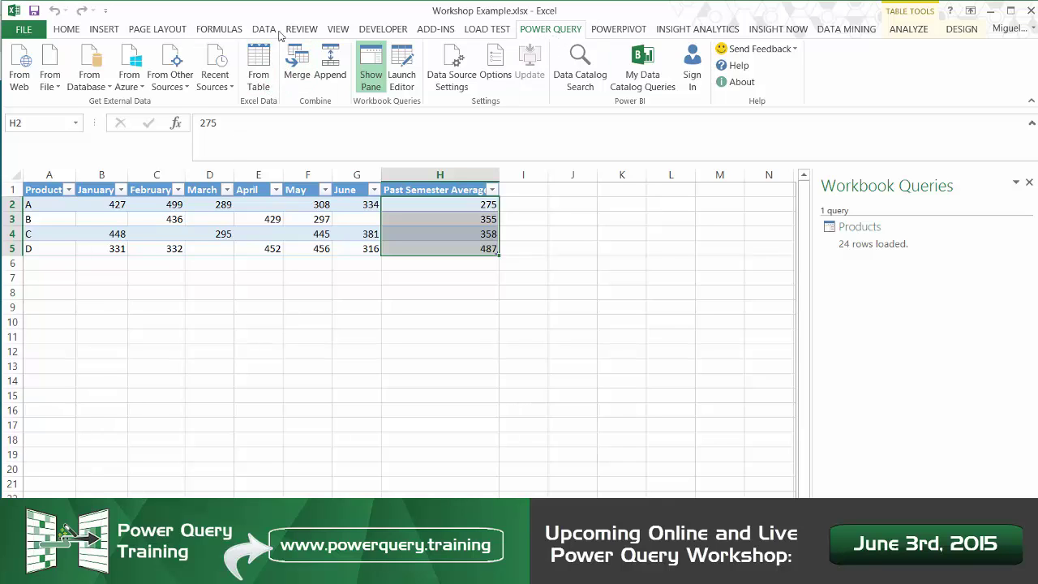
Step: Load the Products table into Power Query and select the January through June columns
left_click(258, 69)
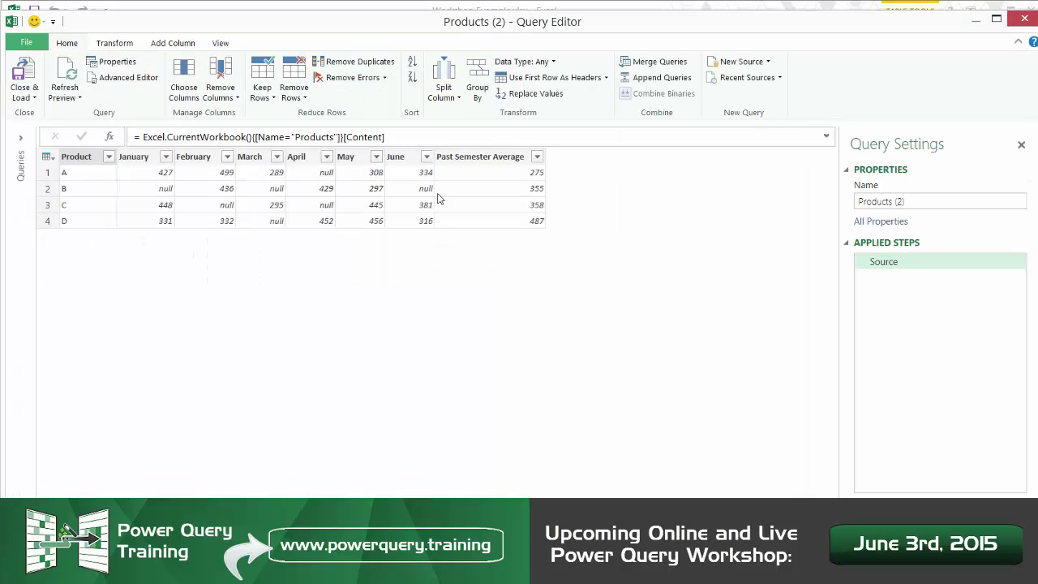
left_click(158, 191)
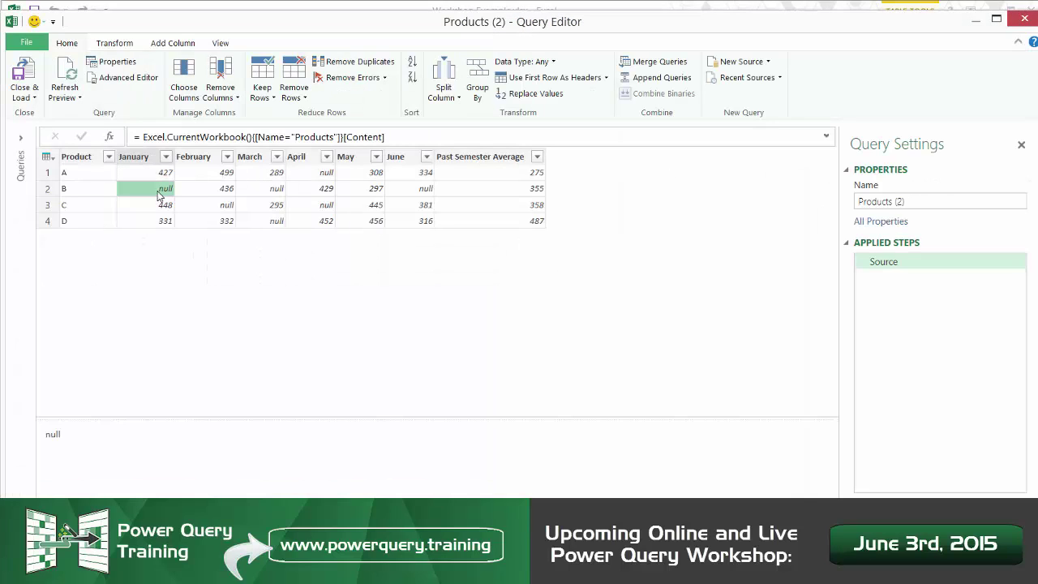
left_click(154, 156)
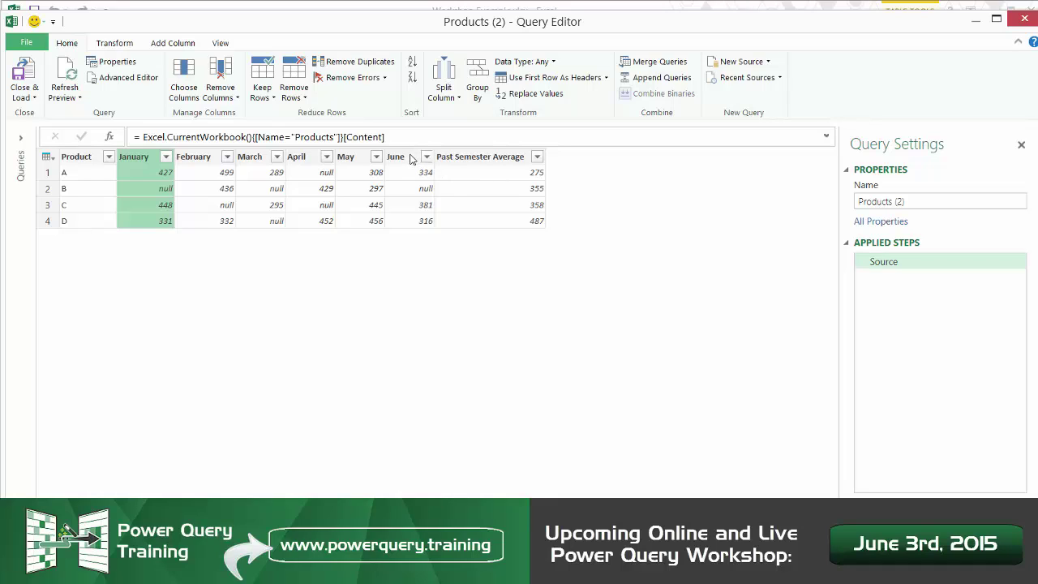
left_click(410, 159, "shift")
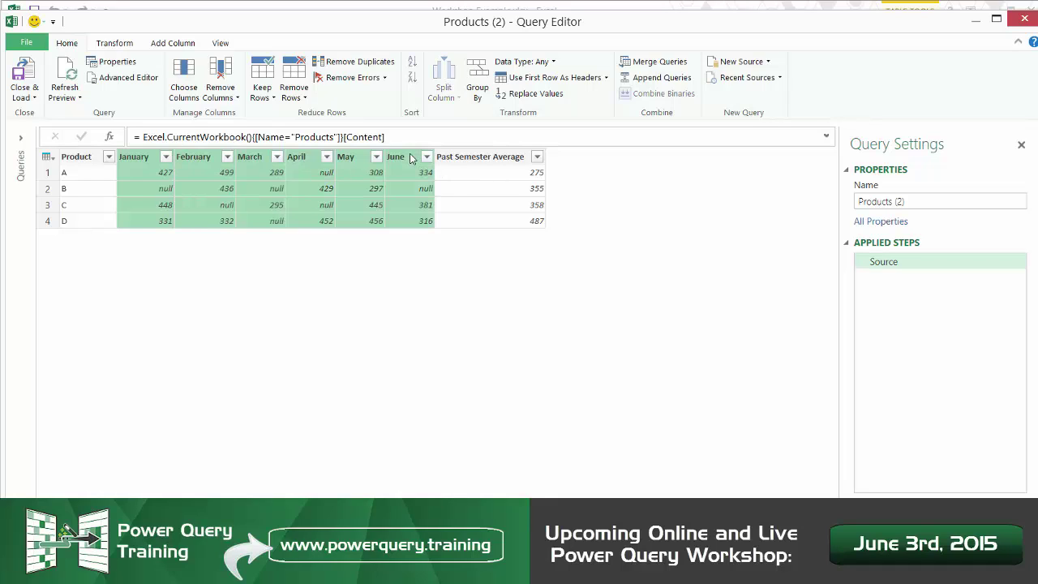
Step: Replace null with 0 in the selected month columns
left_click(536, 93)
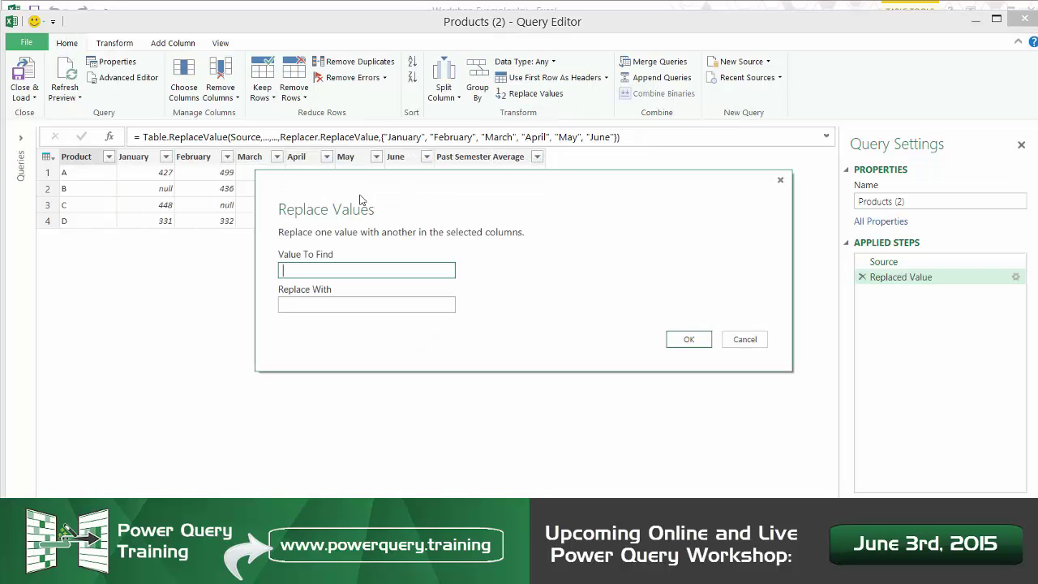
left_click_drag(359, 200, 443, 290)
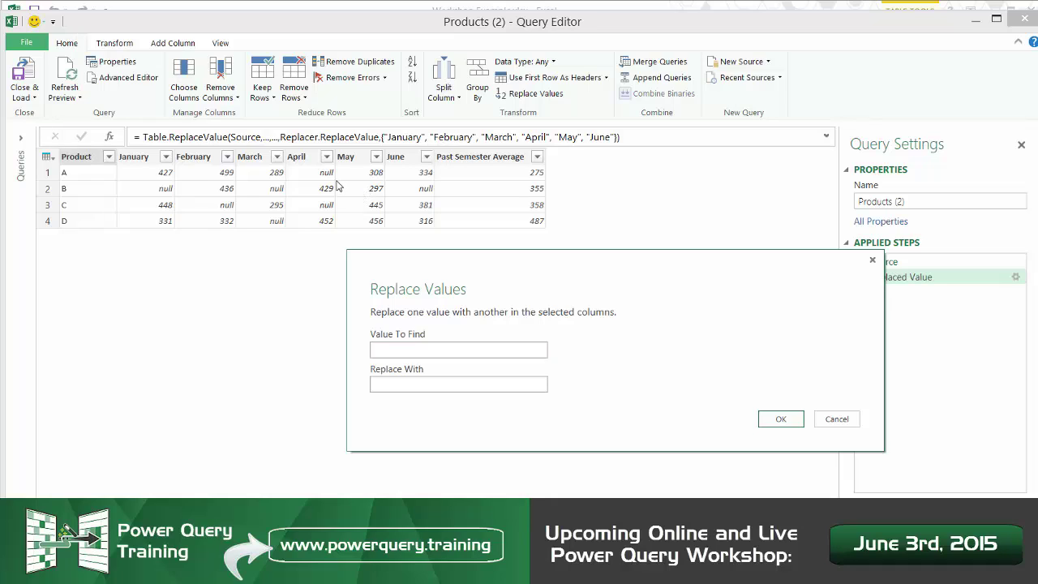
left_click(441, 349)
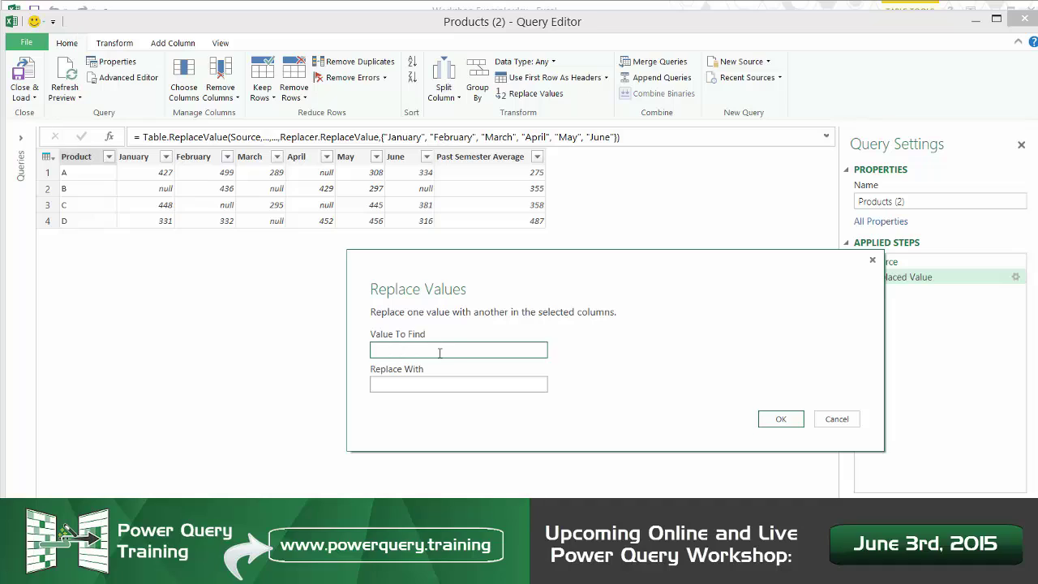
type("null")
left_click(422, 381)
type("0")
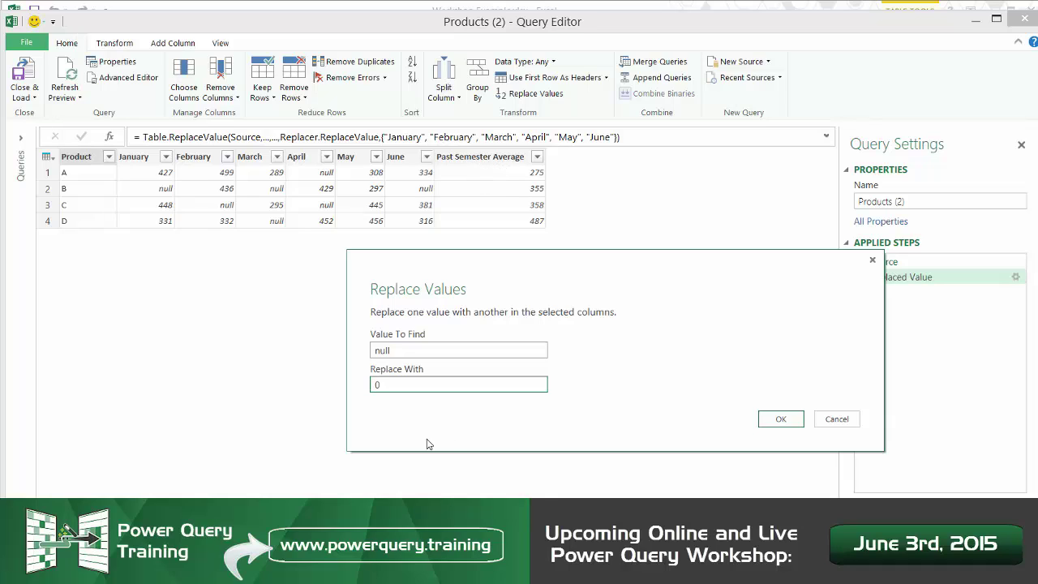
key("Return")
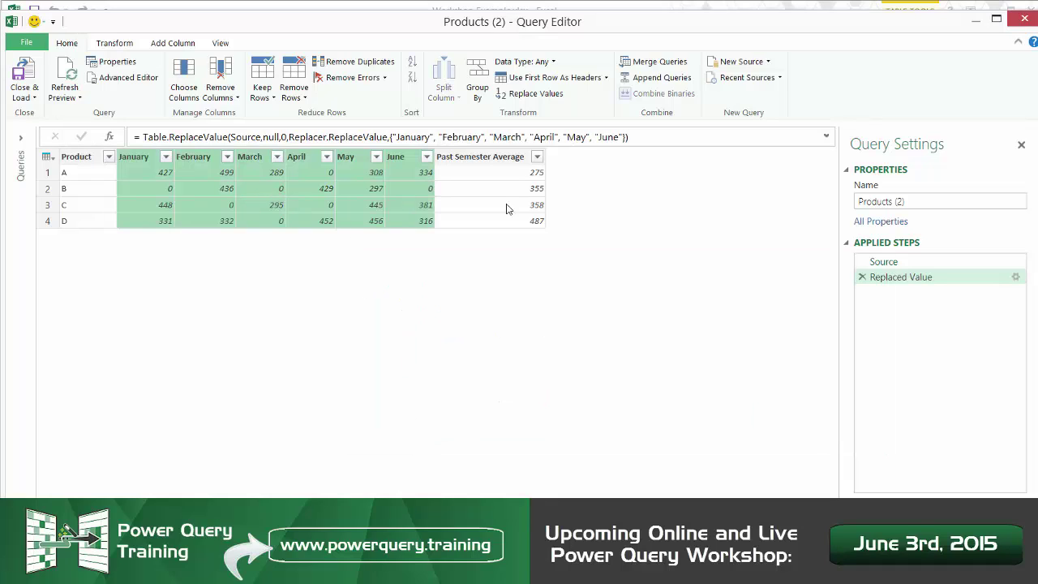
Step: Expand the formula and highlight Table.ReplaceValue, Source, the month list and Replacer.ReplaceValue
left_click(825, 137)
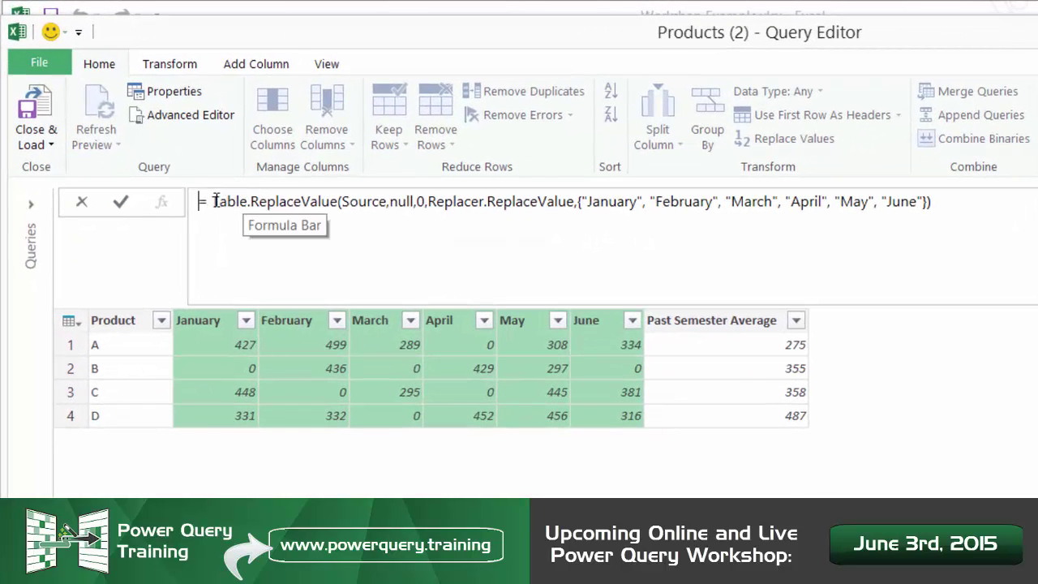
left_click_drag(211, 201, 326, 200)
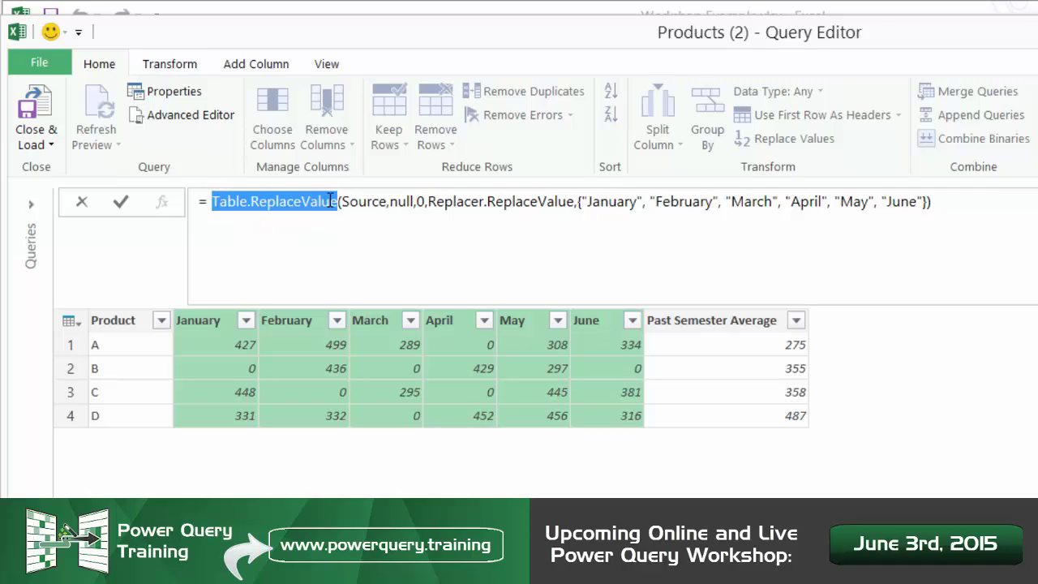
left_click_drag(387, 201, 342, 203)
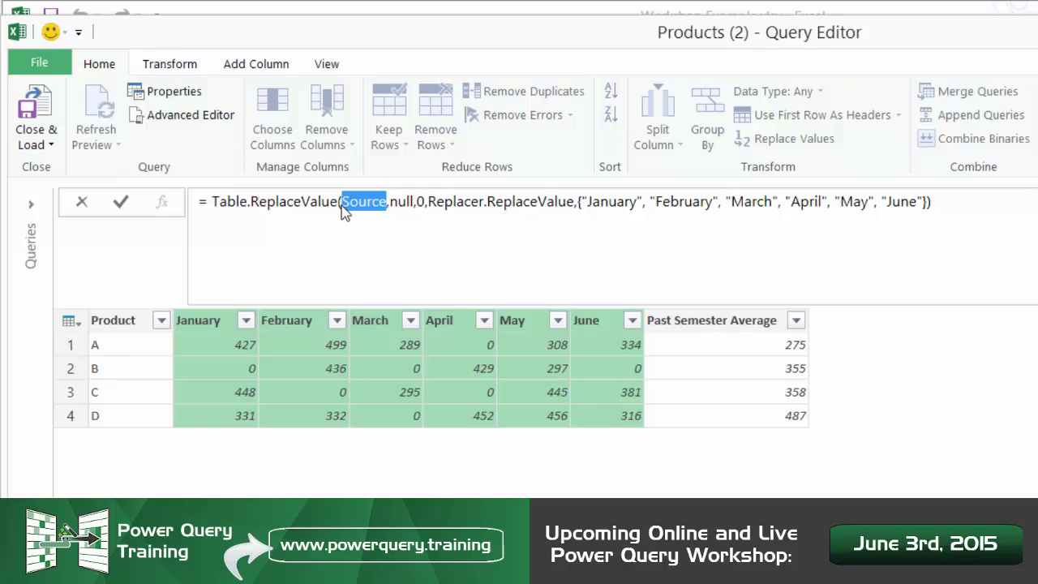
left_click(405, 203)
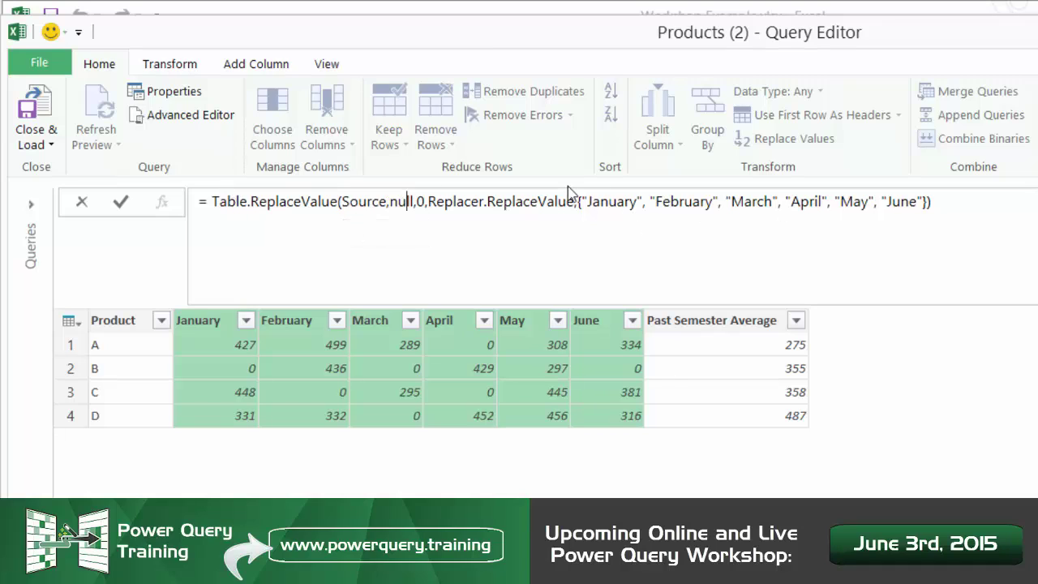
left_click_drag(574, 201, 712, 203)
left_click_drag(789, 217, 919, 237)
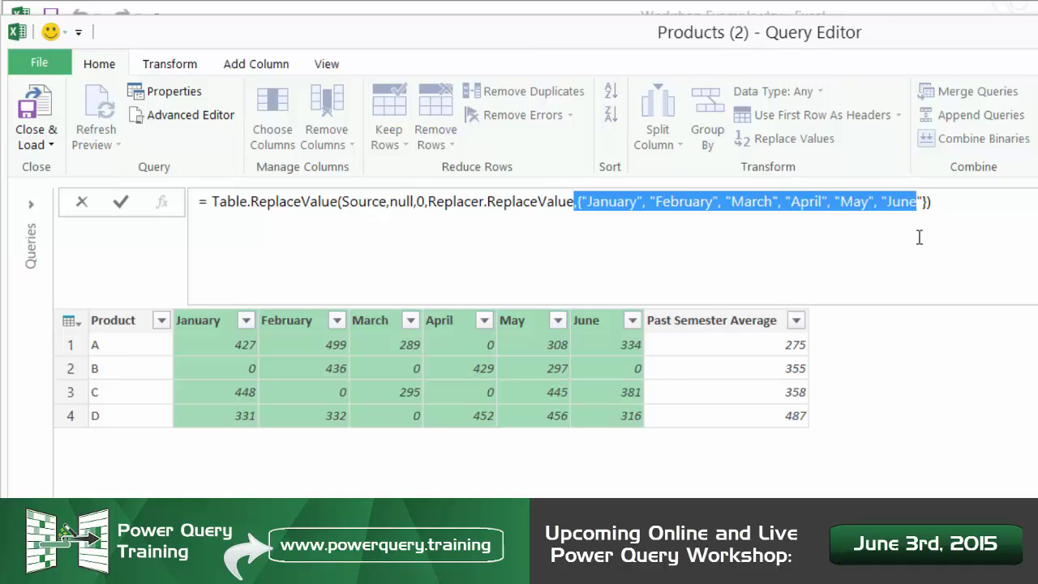
left_click(506, 217)
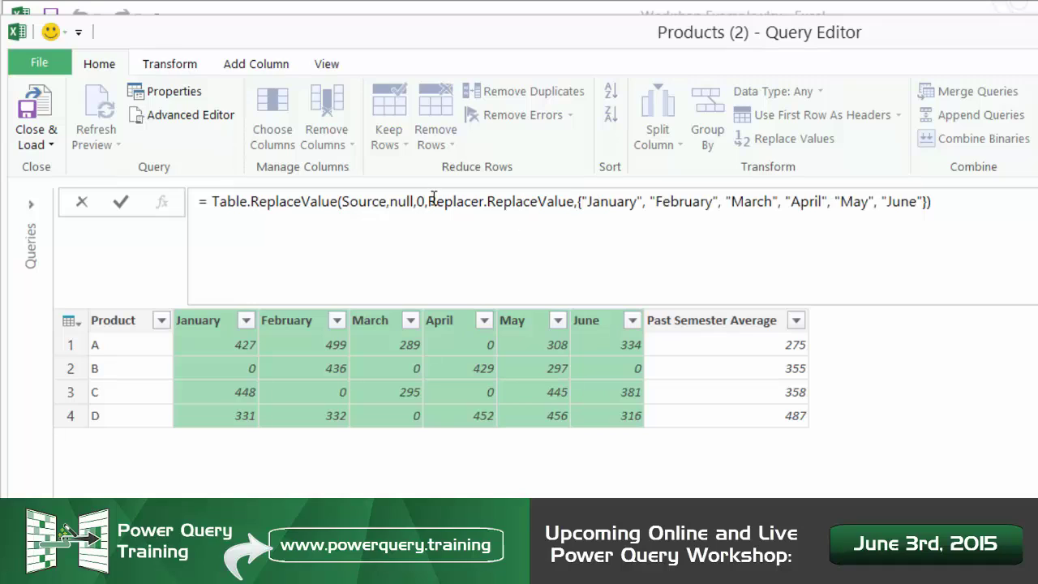
left_click_drag(430, 201, 527, 208)
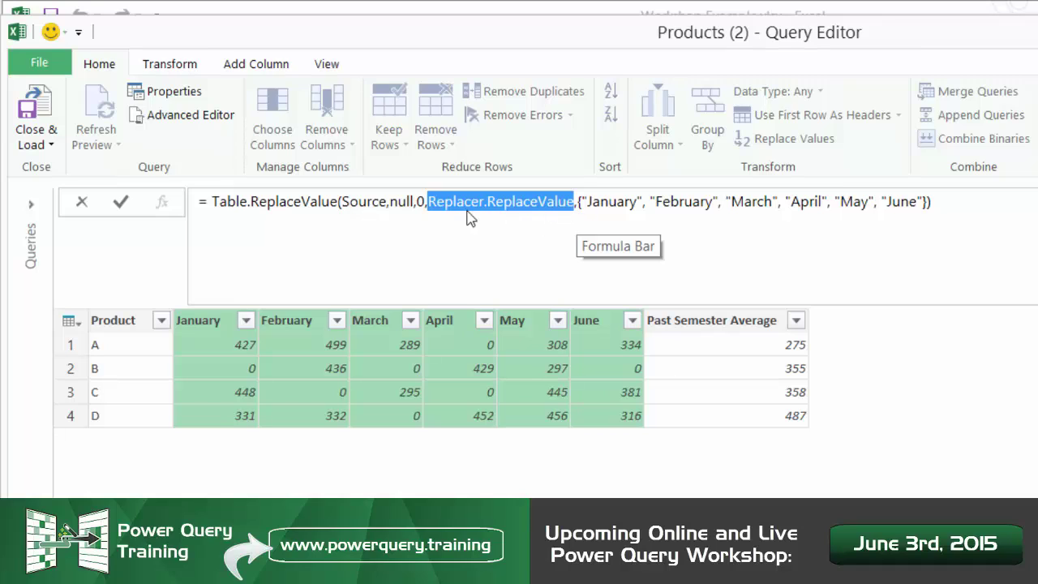
Step: Change the replacement value from 0 to the bracketed [Past Semester Average] column reference
left_click(427, 203)
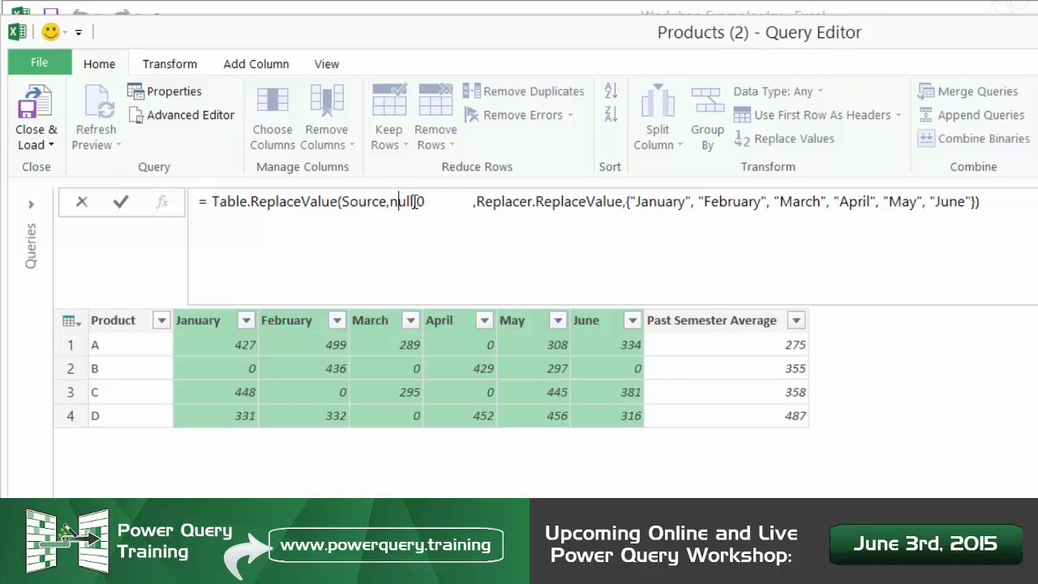
left_click_drag(416, 201, 425, 201)
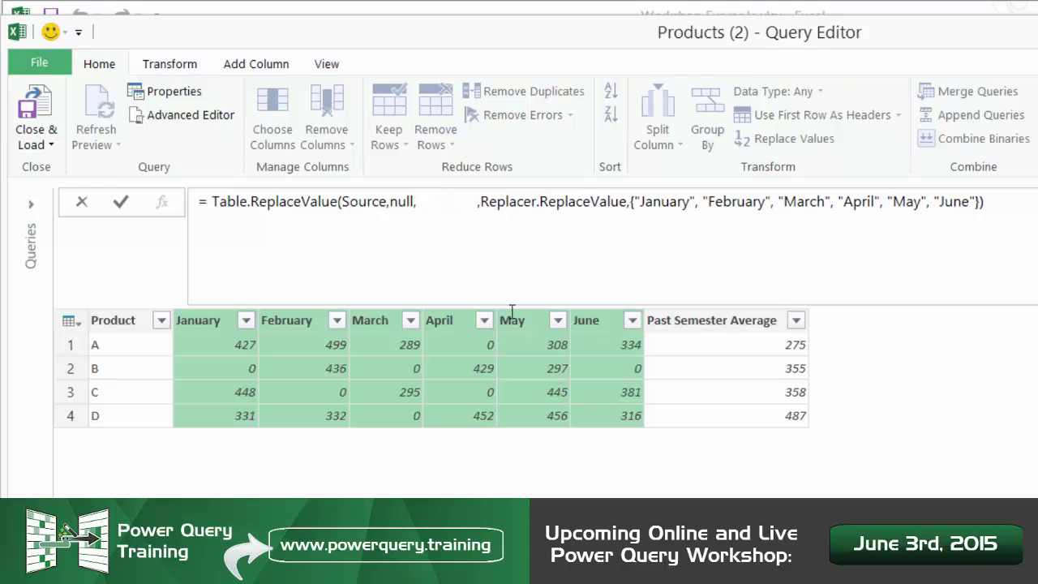
type("Past Semester Average")
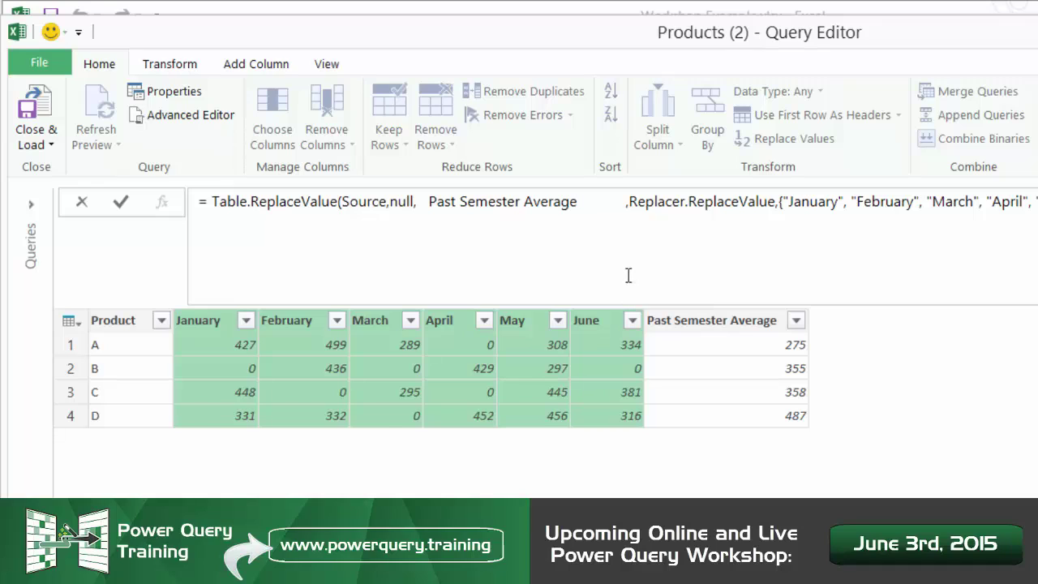
key("Return")
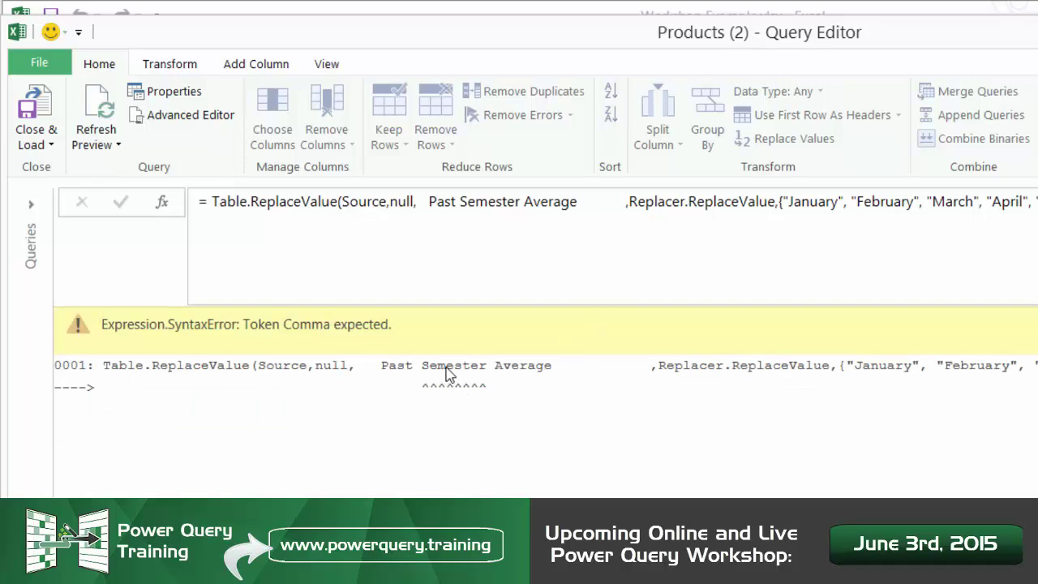
left_click(429, 202)
type("[")
key("ctrl+Right")
key("ctrl+Right")
key("ctrl+Right")
key("Left")
key("Left")
key("Left")
key("Left")
key("Left")
key("Left")
key("Left")
key("Left")
key("Left")
type("]")
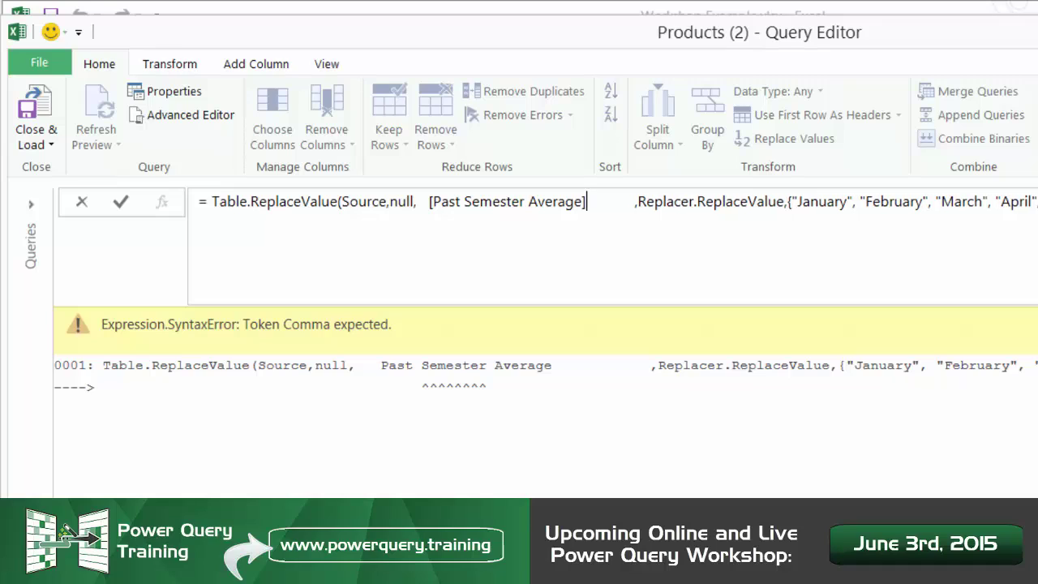
key("Left")
key("Left")
key("Left")
key("Left")
key("Left")
key("Left")
key("Left")
key("Return")
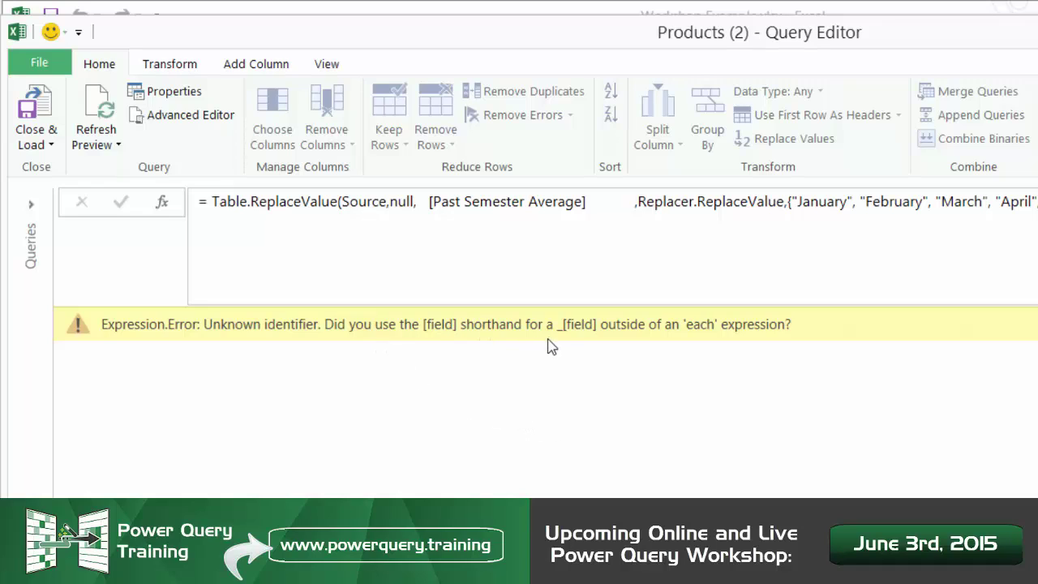
Step: Fix the field error by prefixing the reference as each _[Past Semester Average]
left_click_drag(557, 324, 566, 324)
left_click(605, 324)
double_click(576, 325)
left_click_drag(575, 326, 565, 331)
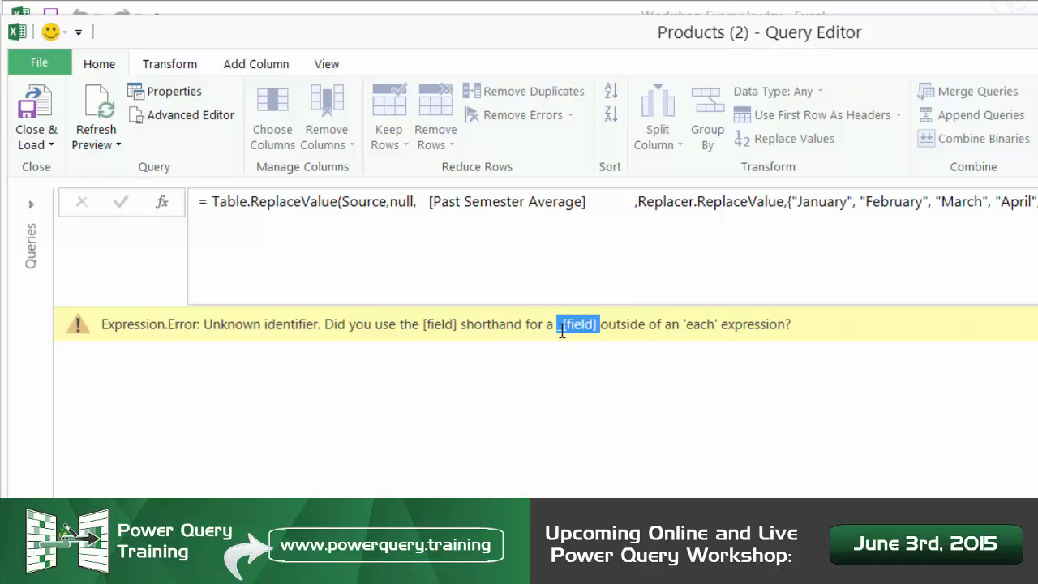
left_click(431, 202)
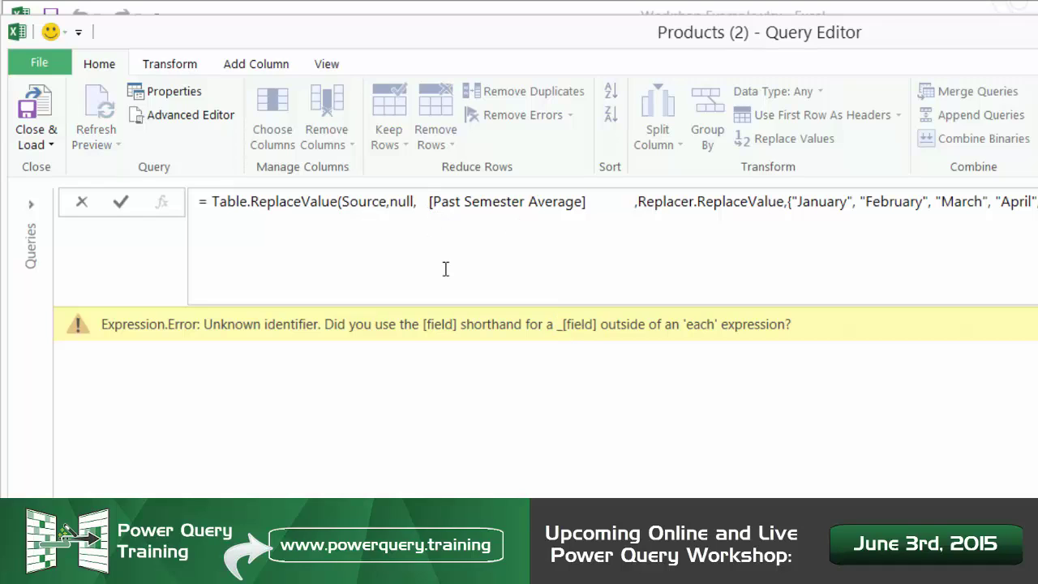
type("_")
key("Return")
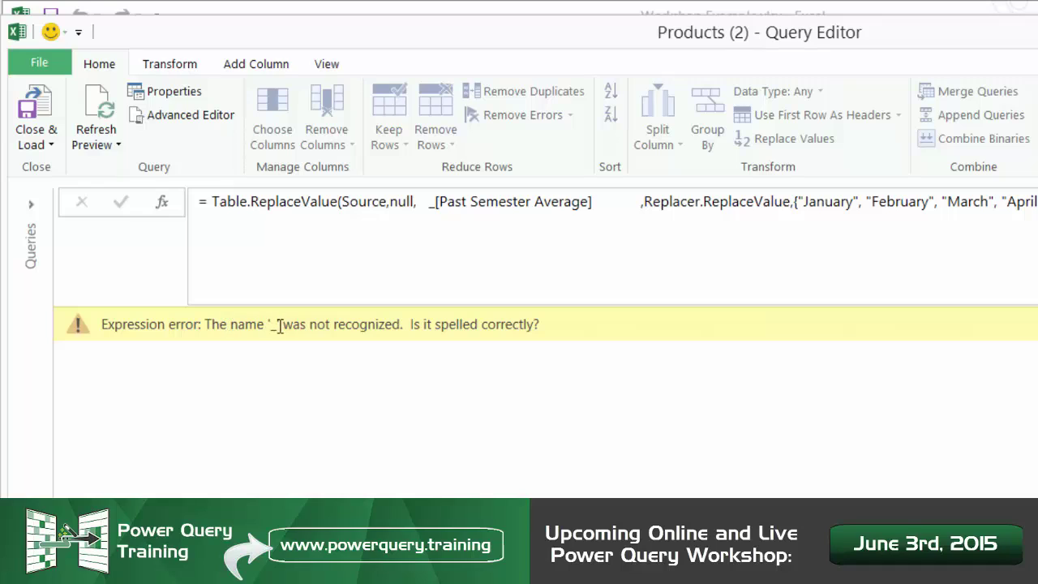
left_click(425, 205)
type("each")
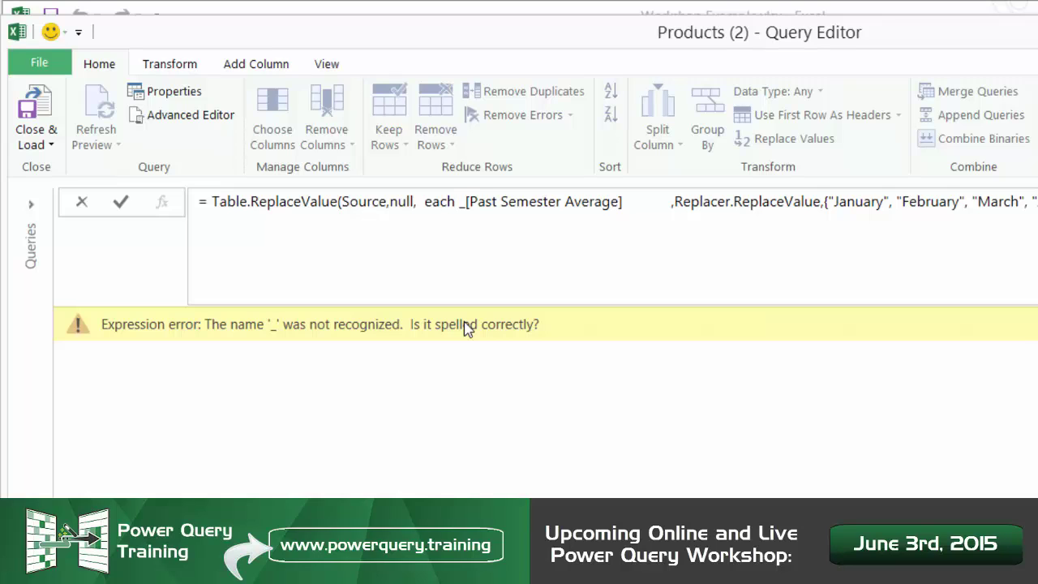
key("Return")
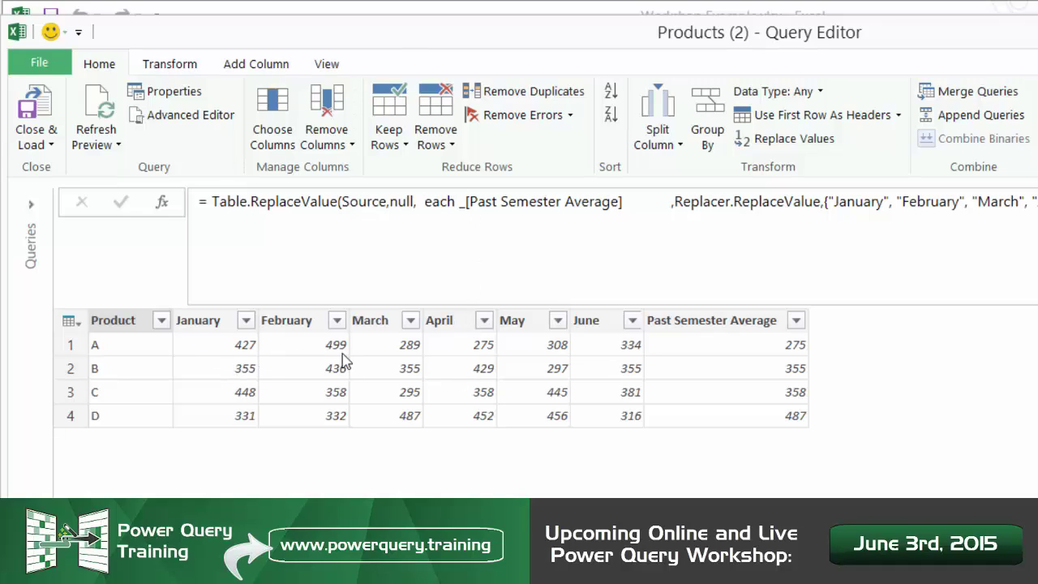
Step: Apply the formula edit and check product B's filled January, March and June values
left_click_drag(460, 202, 629, 202)
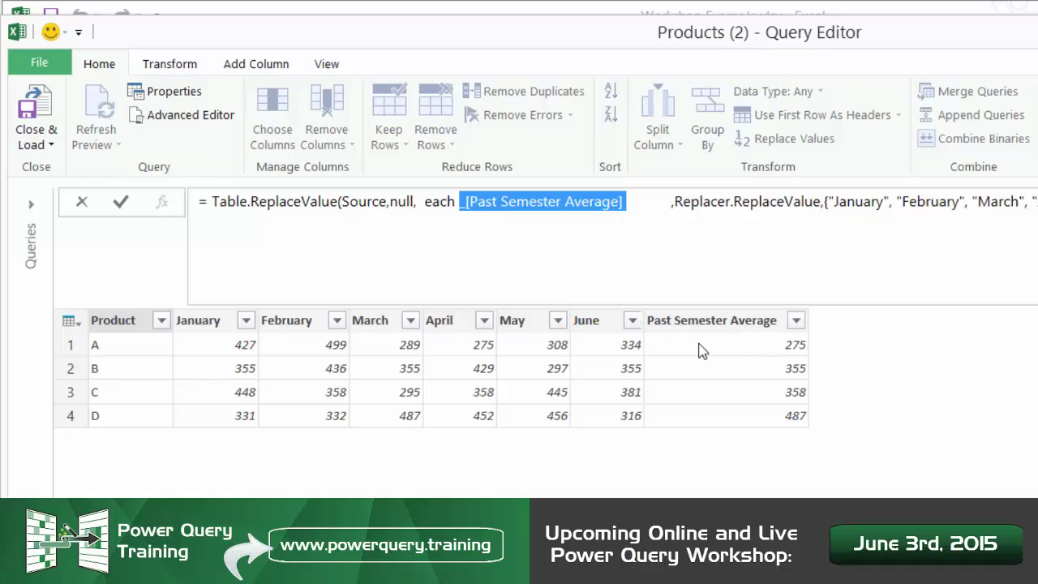
left_click(483, 348)
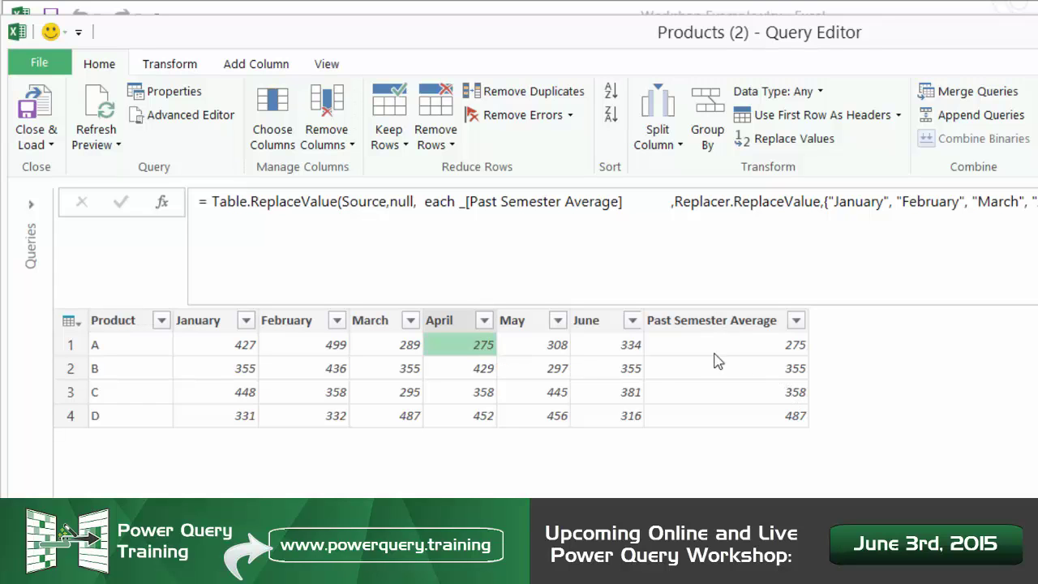
left_click(618, 369)
left_click(393, 368)
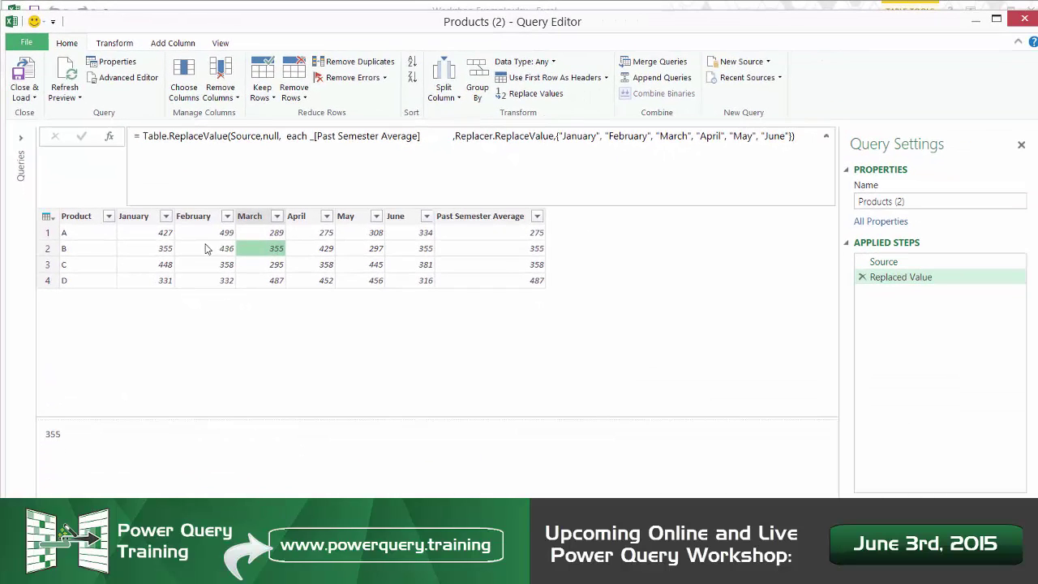
left_click(167, 248)
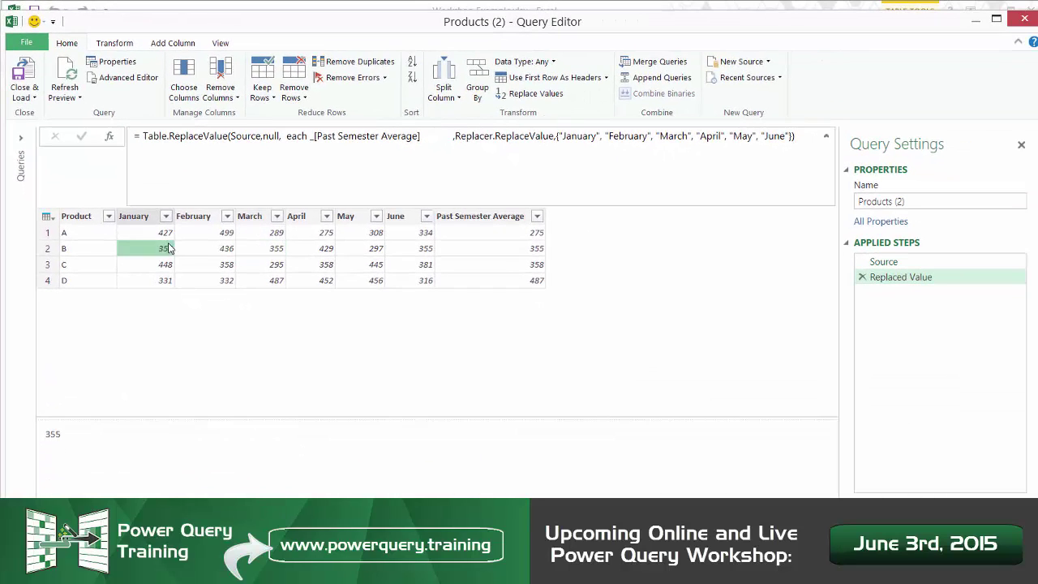
Step: Compare the Source and Replaced Value steps, then delete the spaces before ,Replacer.ReplaceValue
left_click(931, 262)
left_click(931, 275)
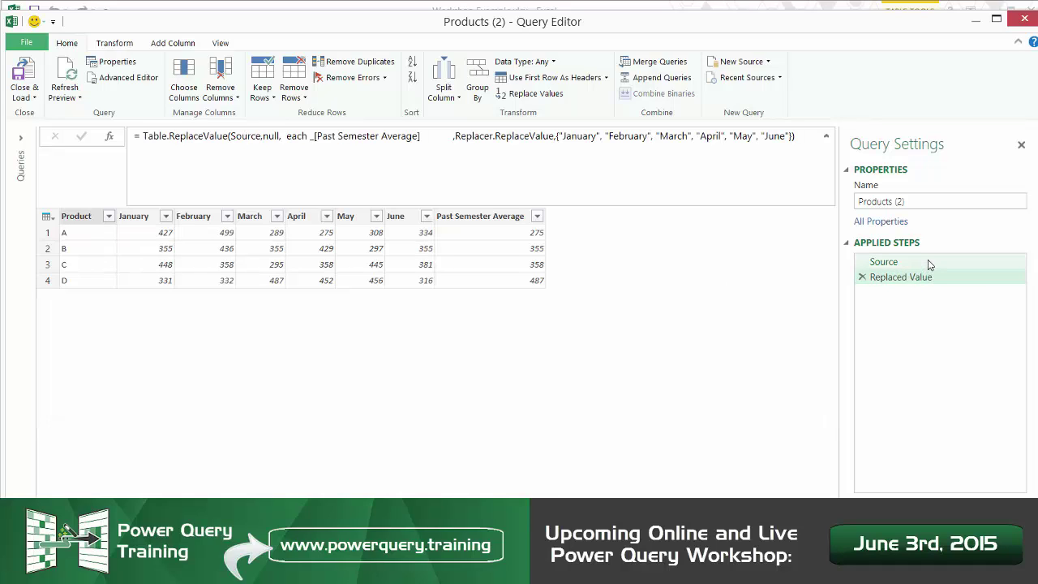
left_click(929, 262)
left_click(921, 278)
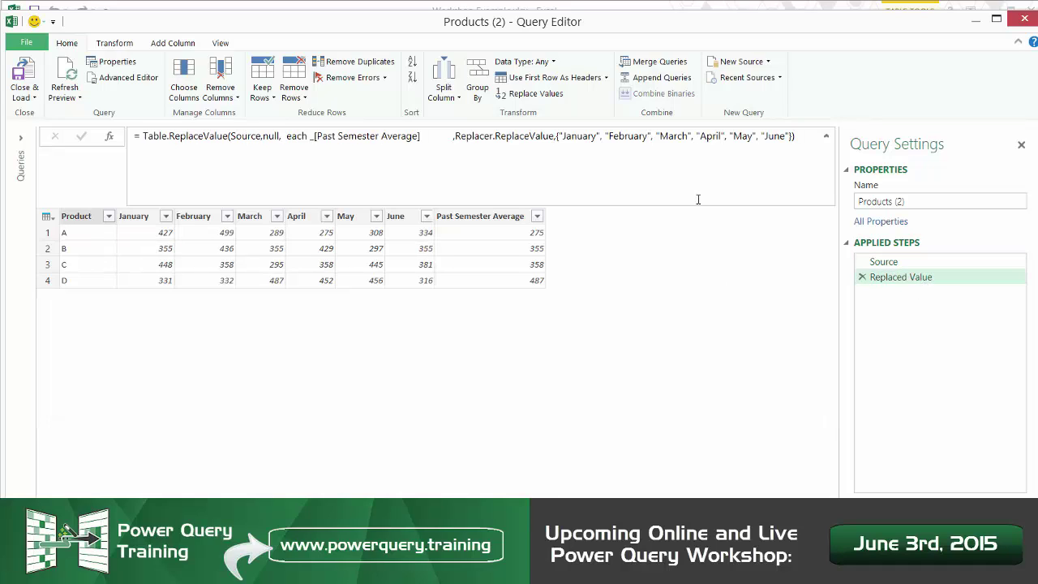
left_click(445, 135)
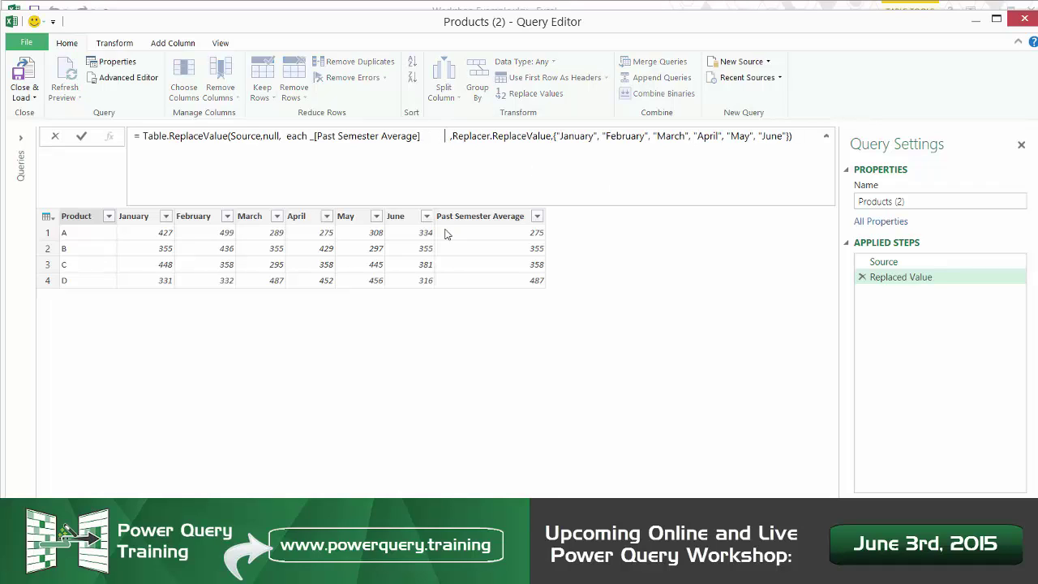
key("BackSpace")
key("BackSpace")
key("BackSpace")
key("BackSpace")
key("BackSpace")
key("BackSpace")
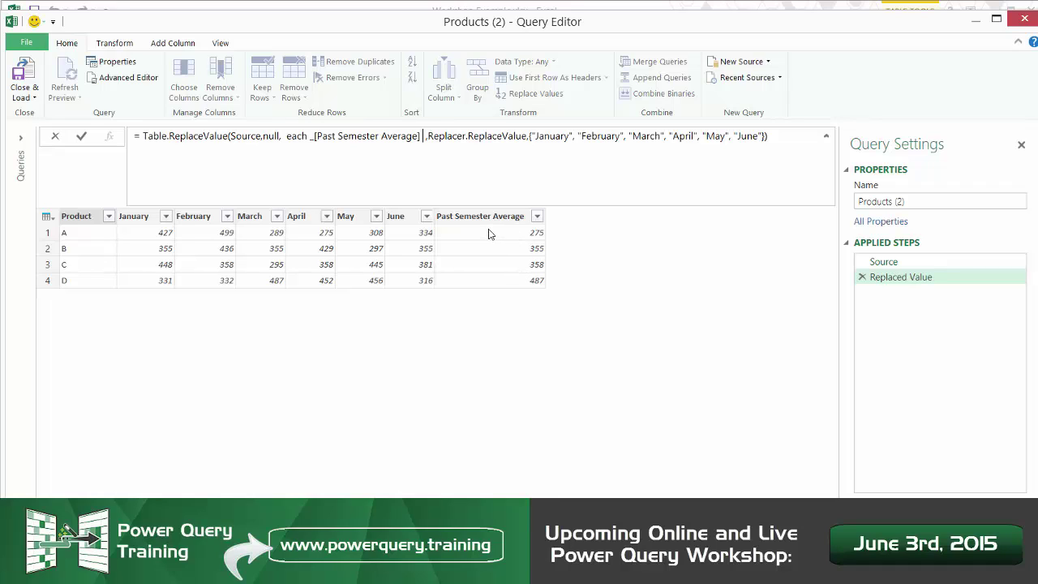
Step: Commit the tidied formula and delete the Past Semester Average column
key("Return")
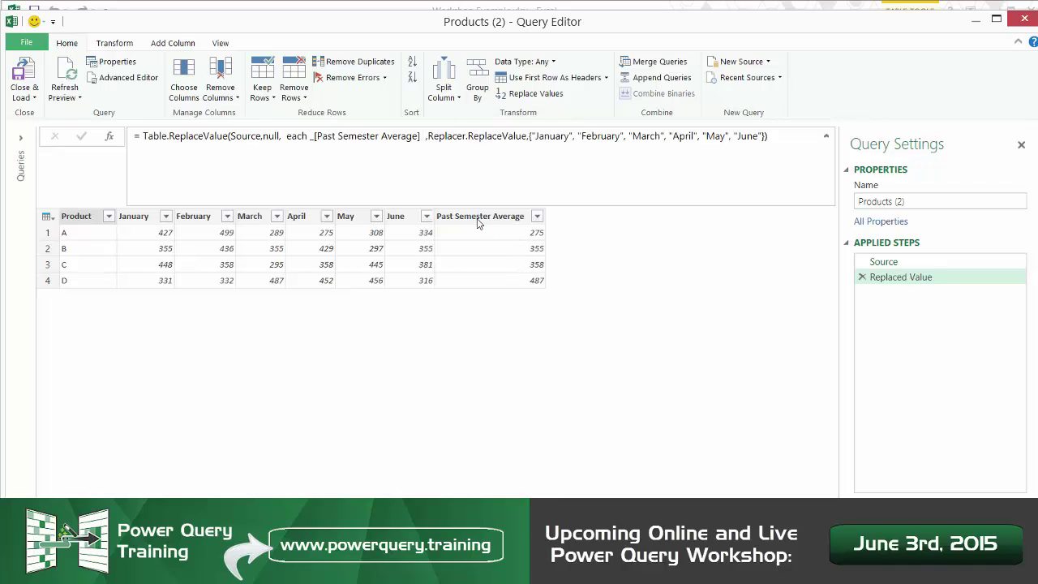
left_click(477, 217)
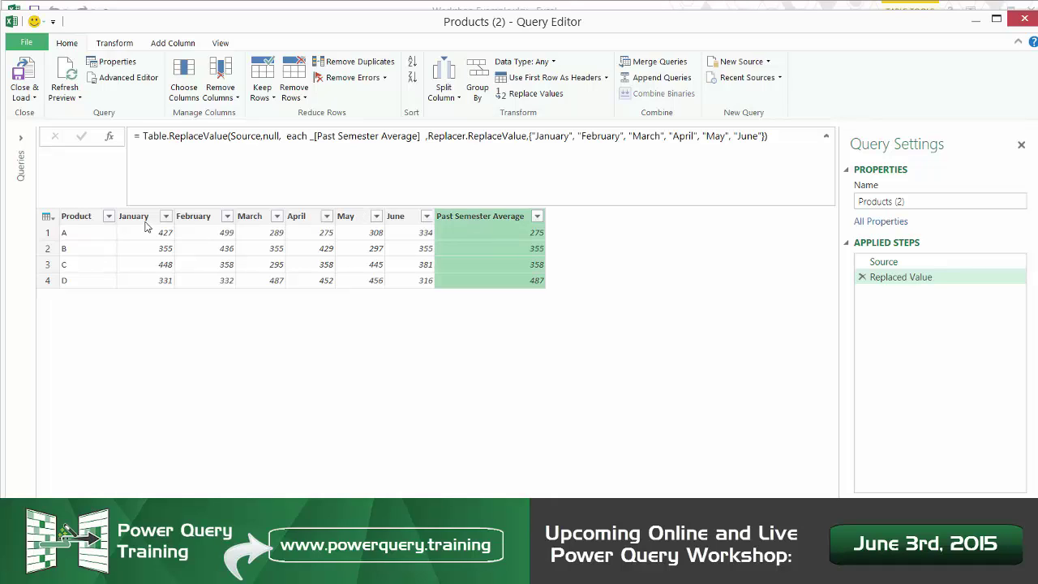
right_click(456, 215)
key("Escape")
key("Delete")
Step: Unpivot all columns except Product and rename Attribute to Month
left_click(98, 220)
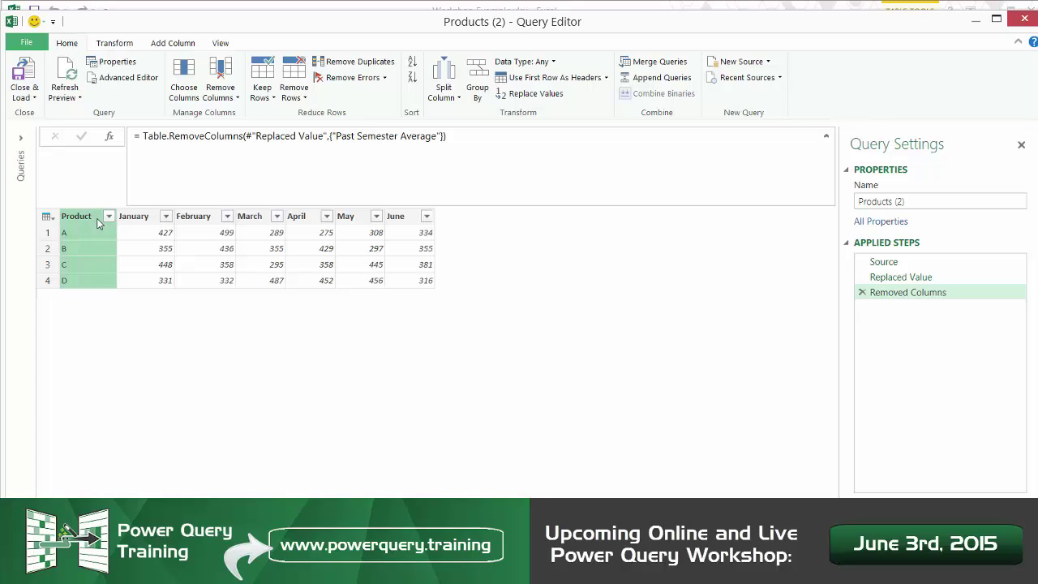
left_click(115, 43)
left_click(319, 94)
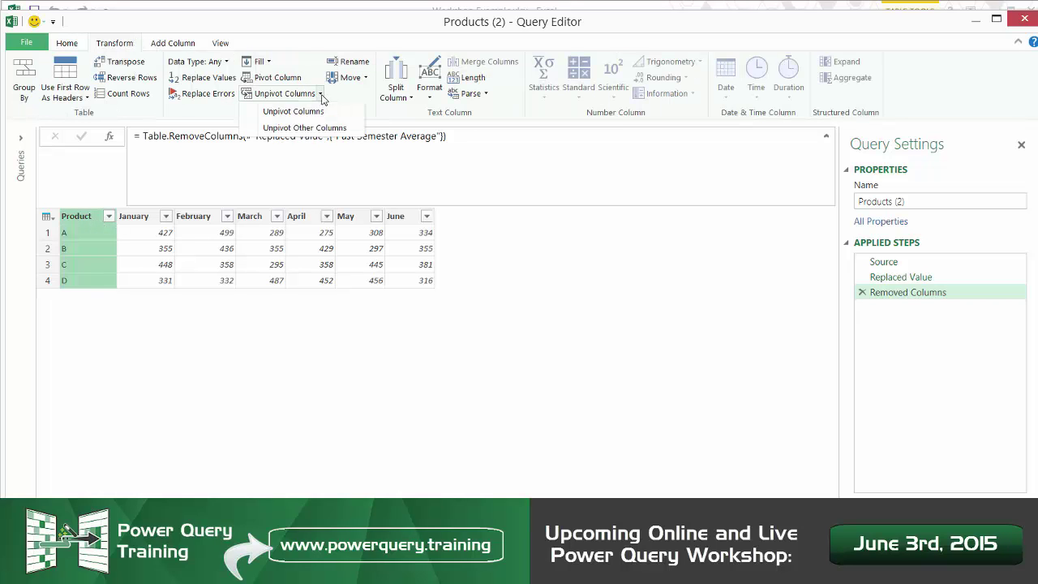
mouse_move(304, 127)
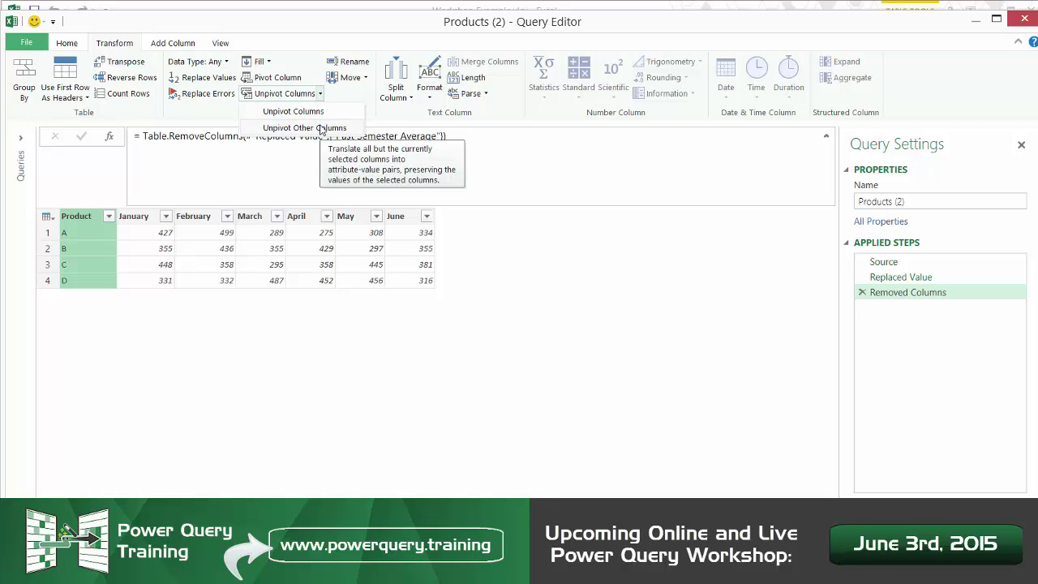
left_click(321, 128)
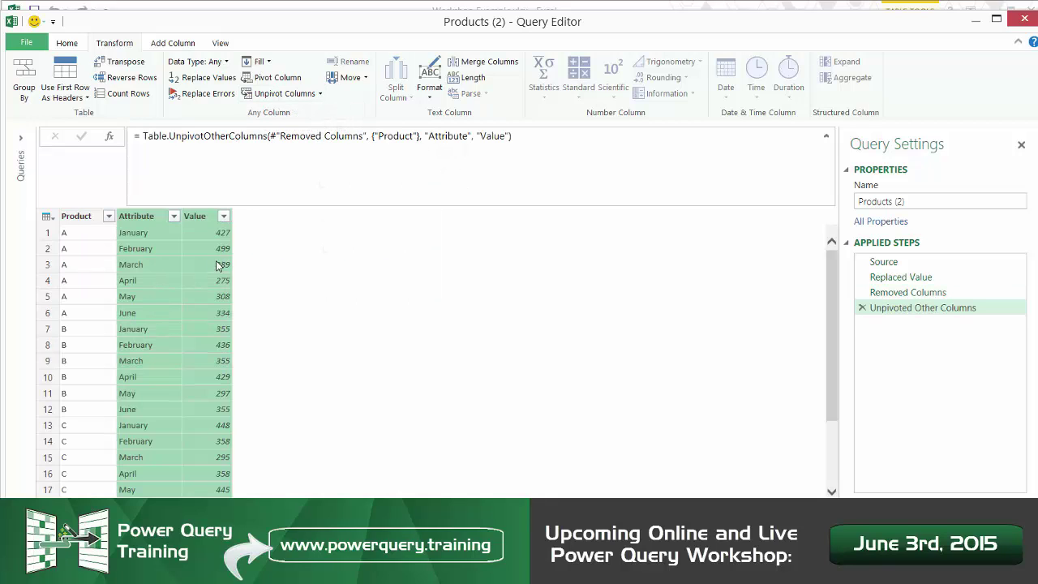
left_click(142, 221)
double_click(144, 219)
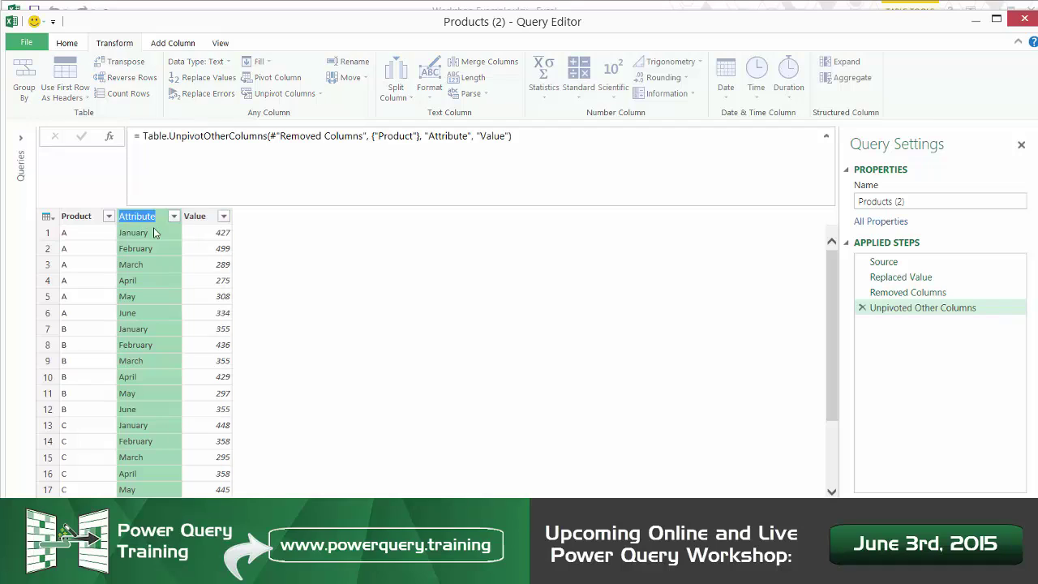
type("Month")
key("Return")
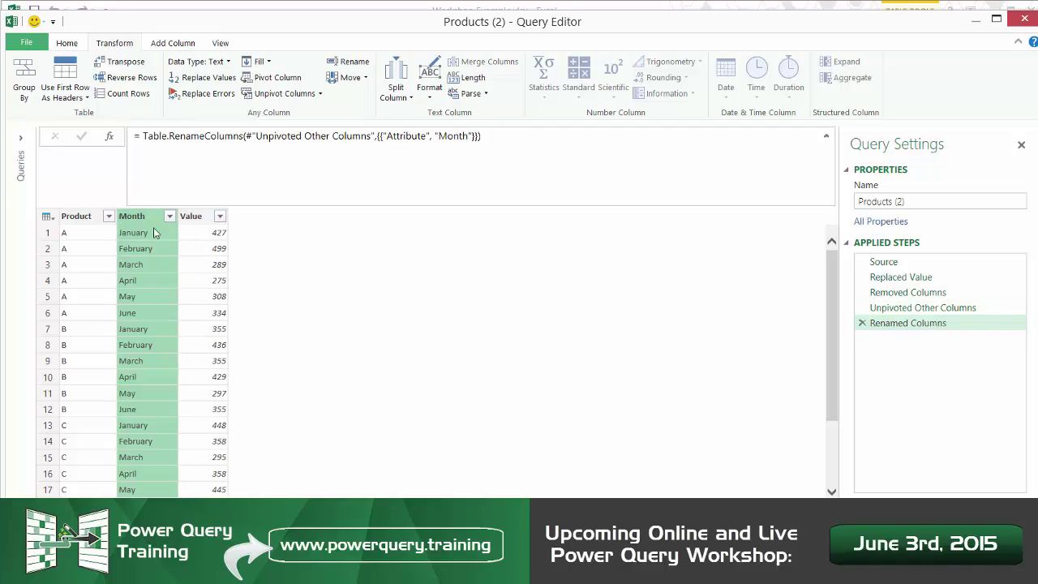
Step: Check the unpivoted Month and Value entries against the original wide source table
left_click(163, 237)
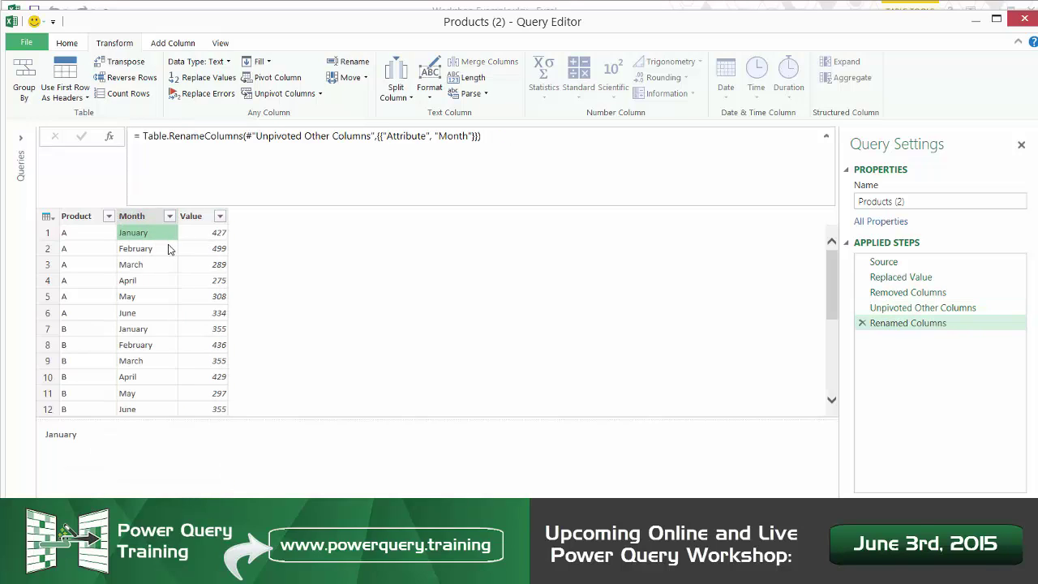
left_click(160, 246)
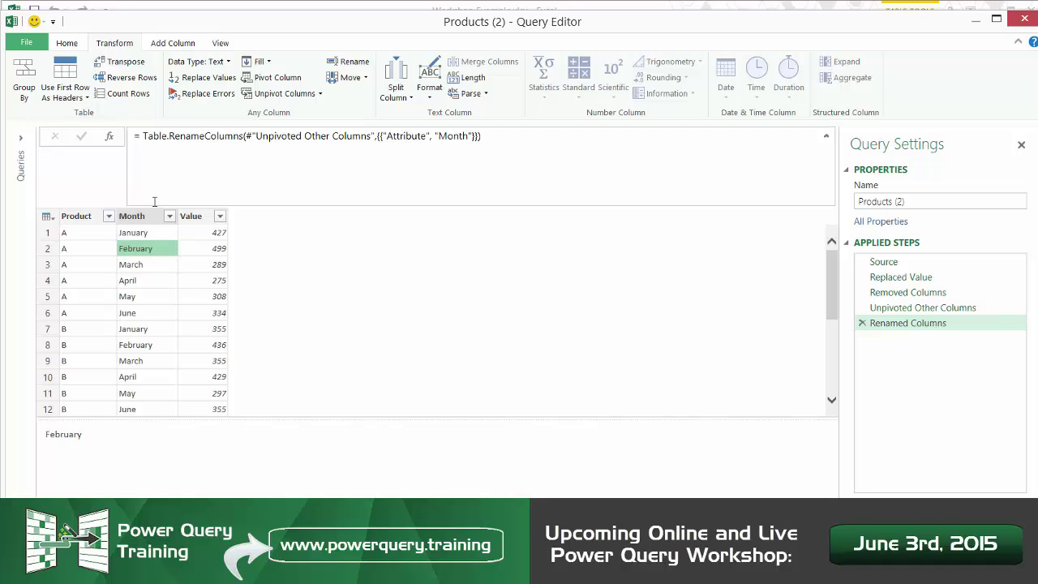
mouse_move(901, 276)
left_click(883, 263)
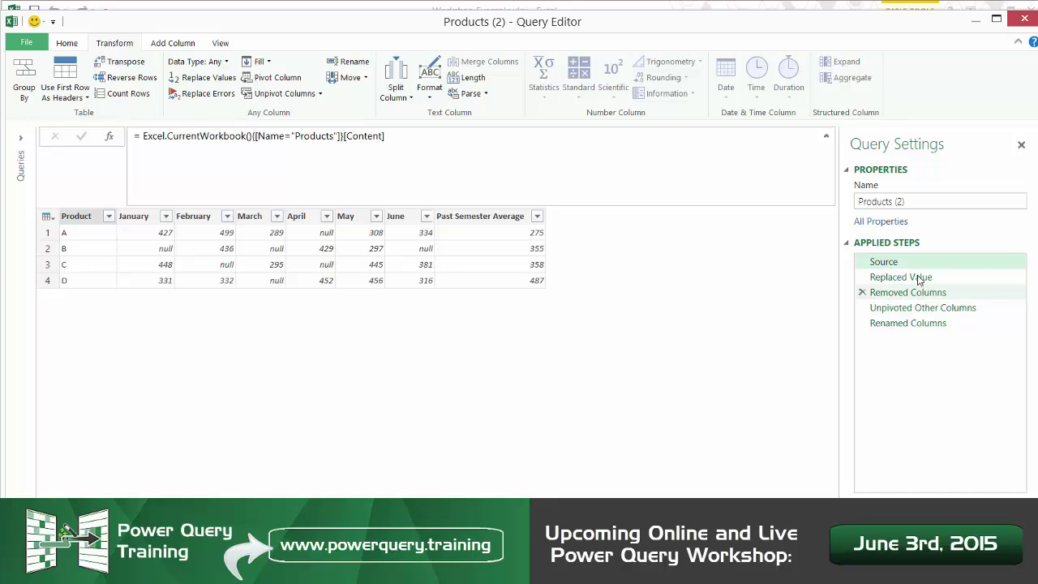
left_click(920, 324)
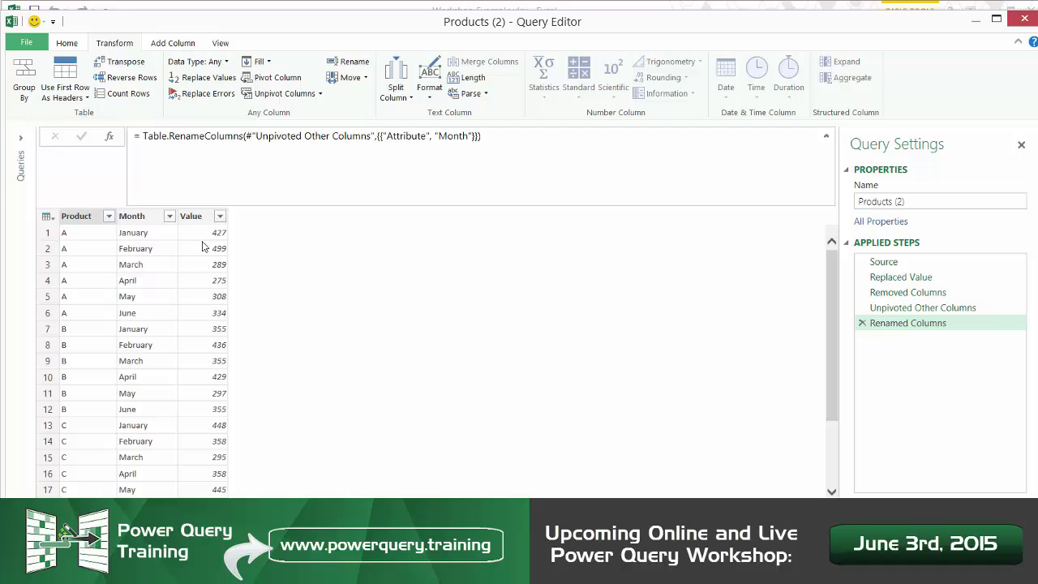
left_click(206, 233)
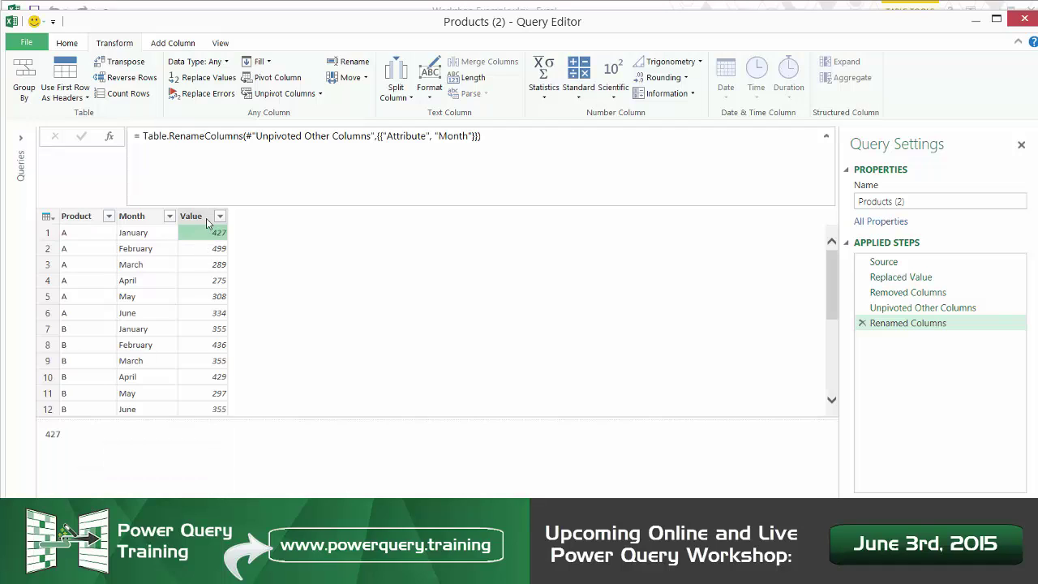
Step: Set the Value column's data type to Whole Number
left_click(206, 218)
left_click(78, 43)
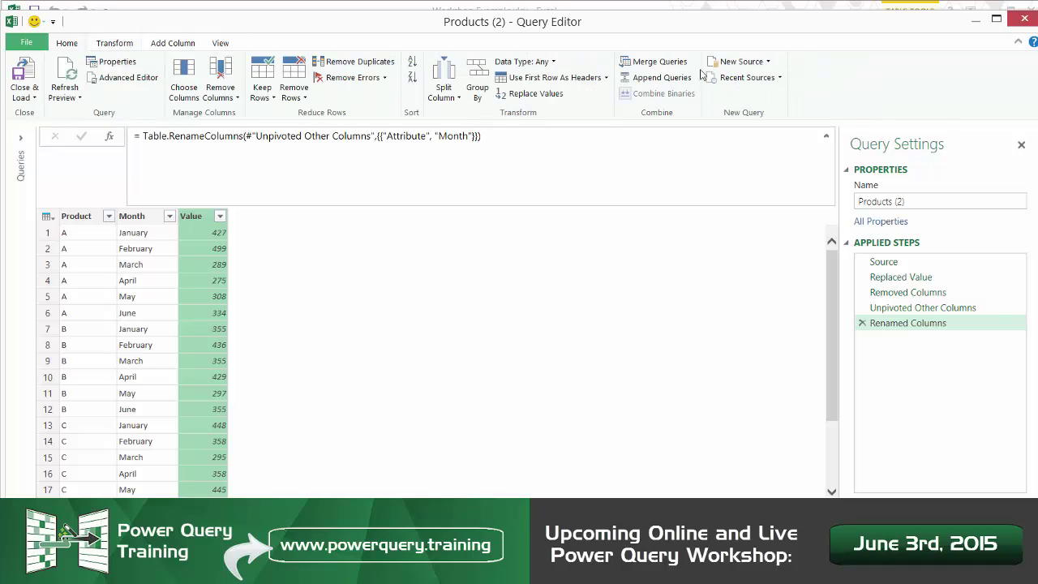
left_click(531, 62)
left_click(576, 114)
left_click(216, 234)
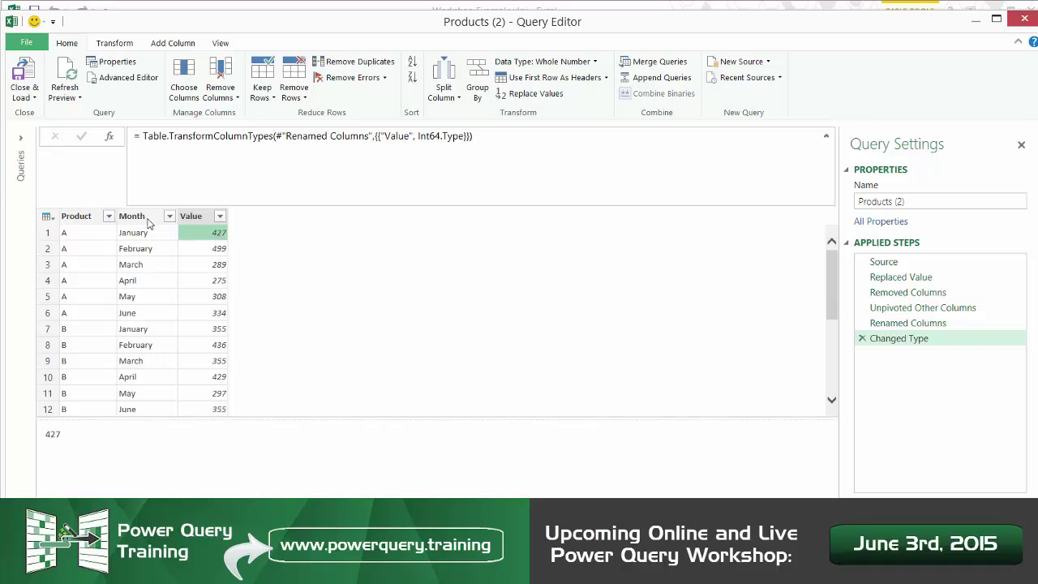
Step: Add a Custom column with formula [Product]&[Month], producing values like AJanuary
left_click(134, 42)
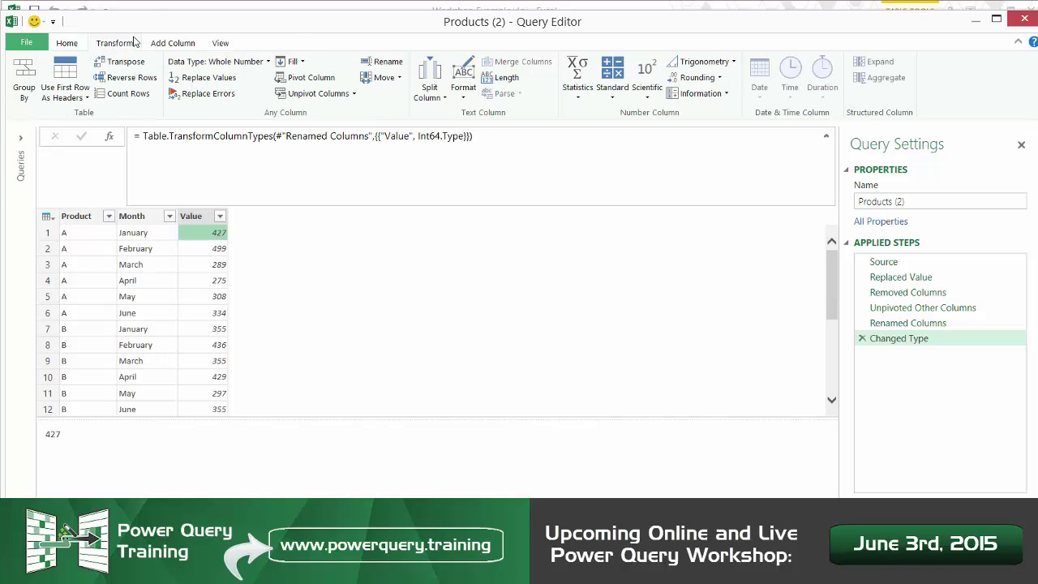
left_click(192, 47)
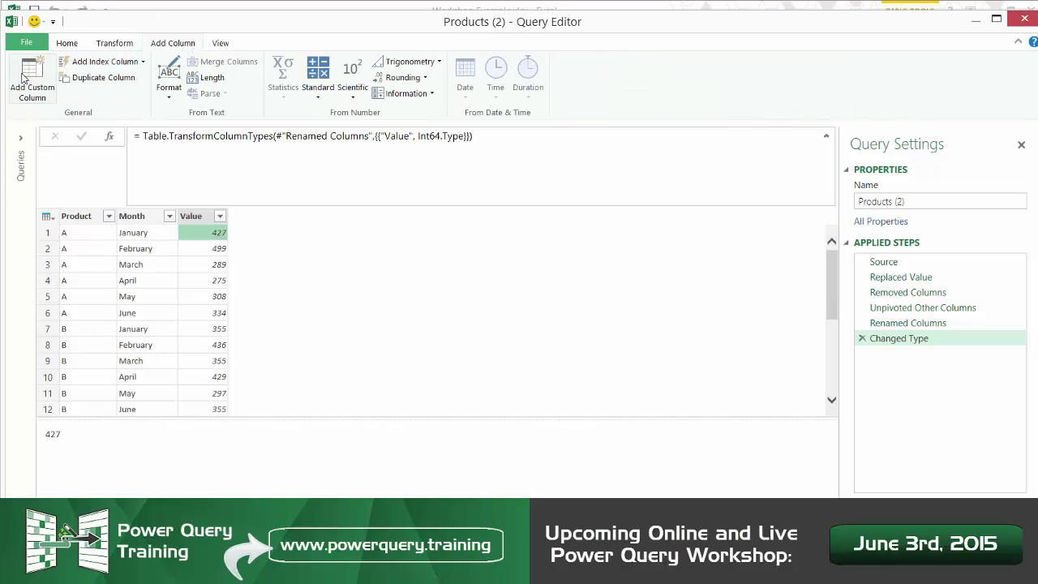
left_click(32, 81)
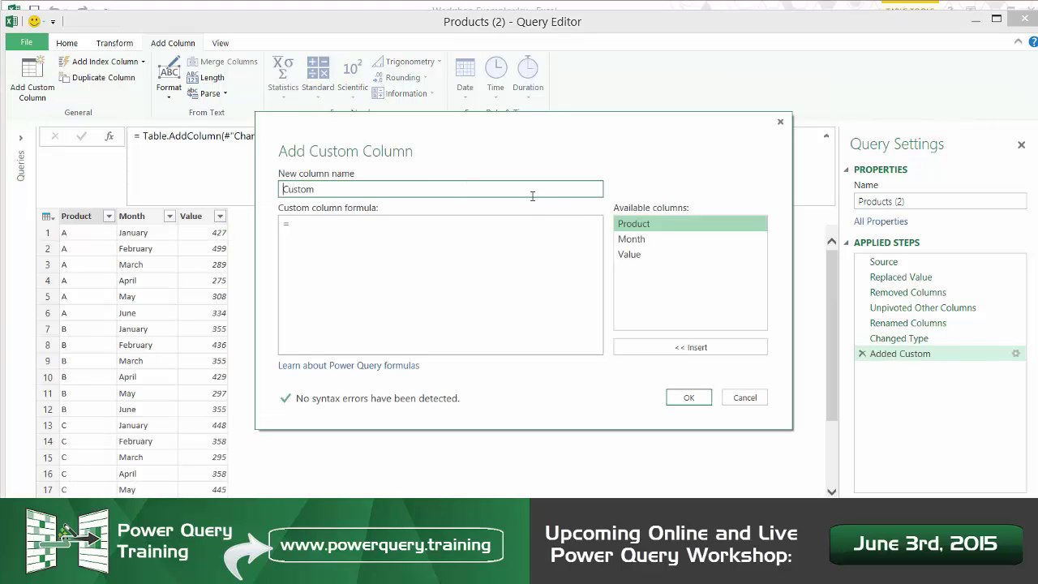
left_click_drag(487, 132, 555, 169)
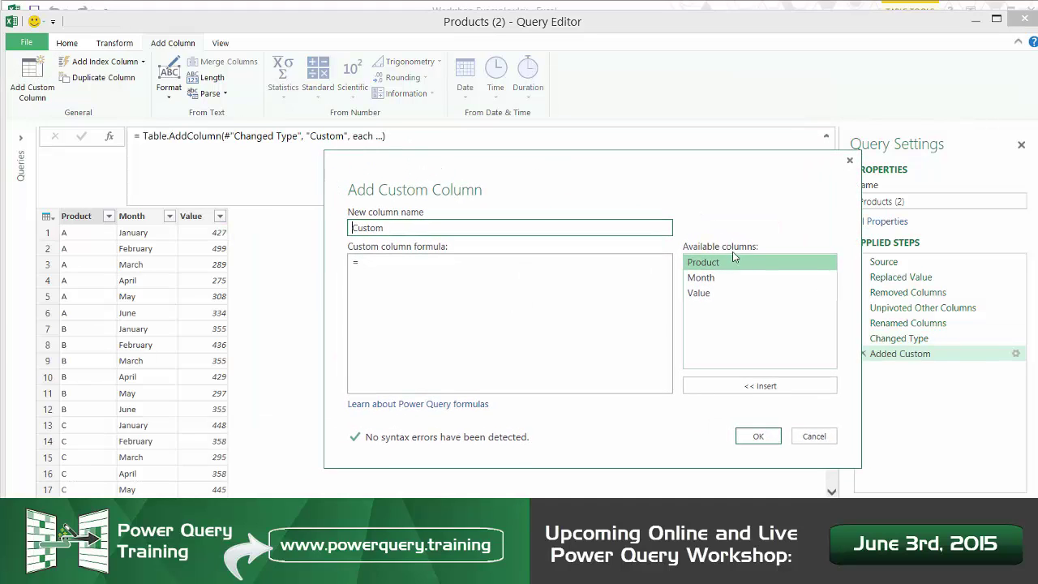
double_click(724, 262)
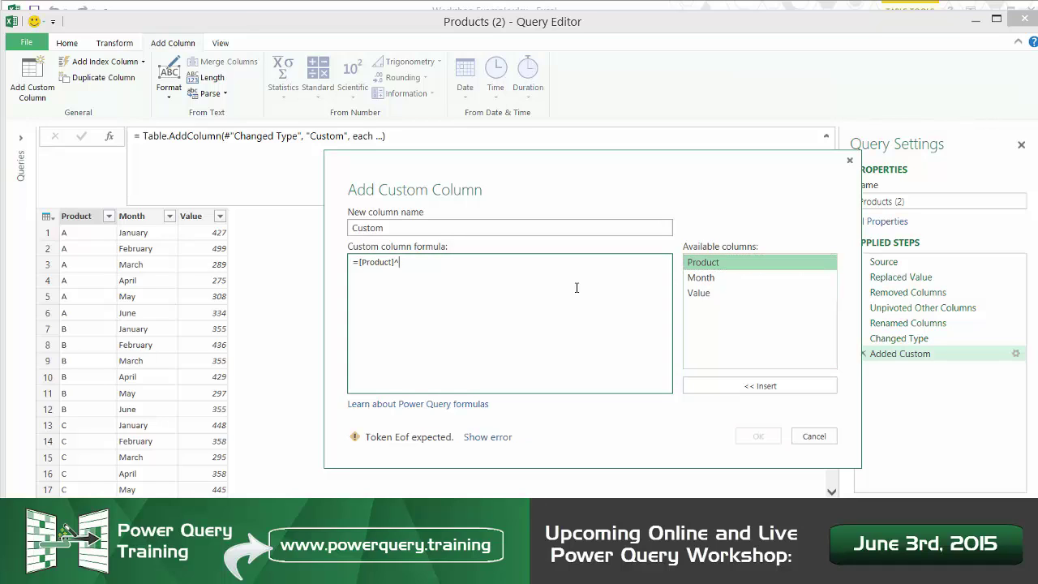
key("BackSpace")
type("&")
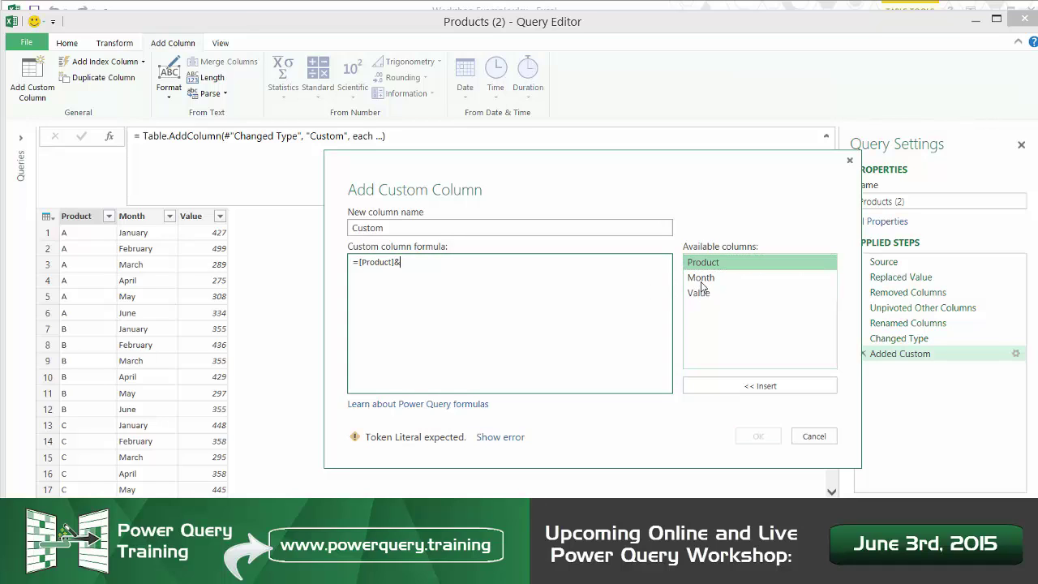
double_click(701, 280)
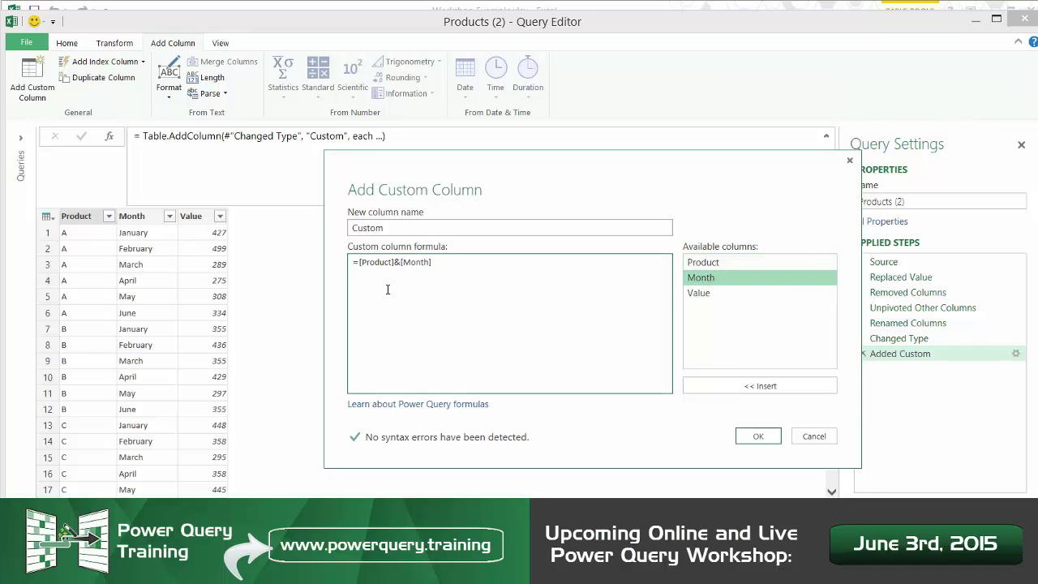
left_click(759, 440)
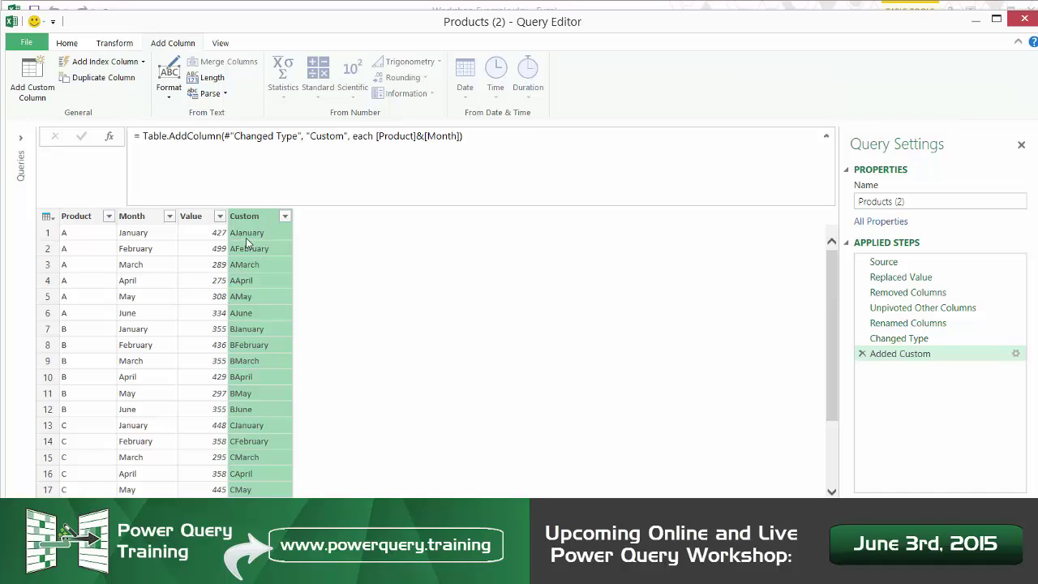
left_click(248, 234)
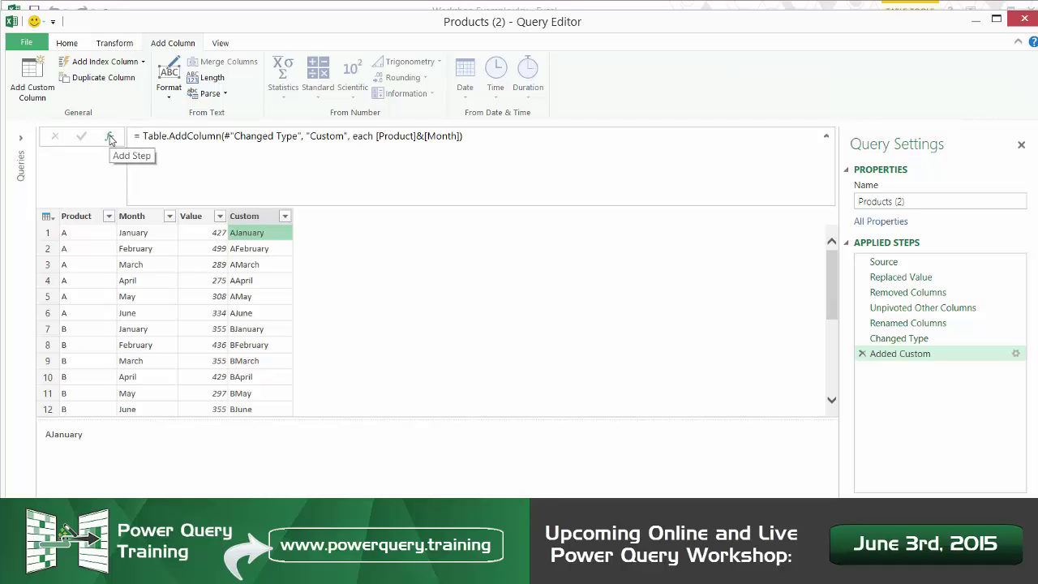
Step: Add a new step set to = Source and remove its Past Semester Average column
left_click(110, 138)
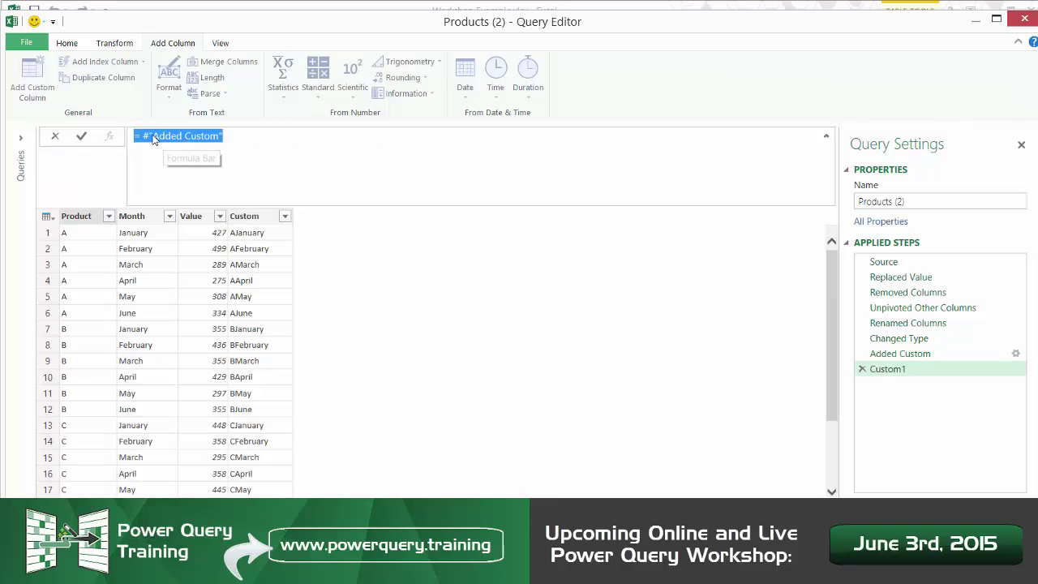
left_click_drag(144, 136, 400, 266)
type("Source")
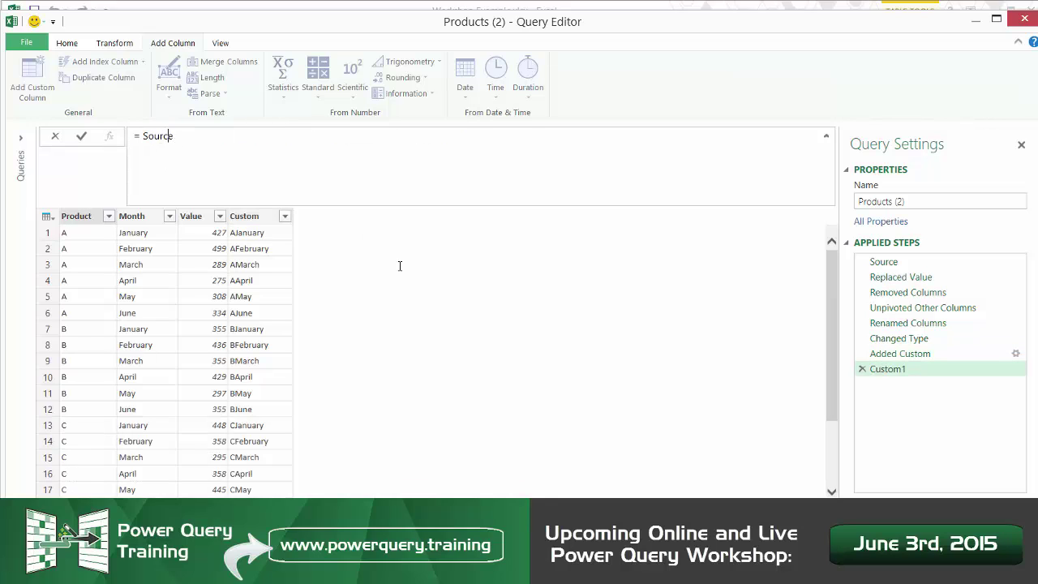
key("Return")
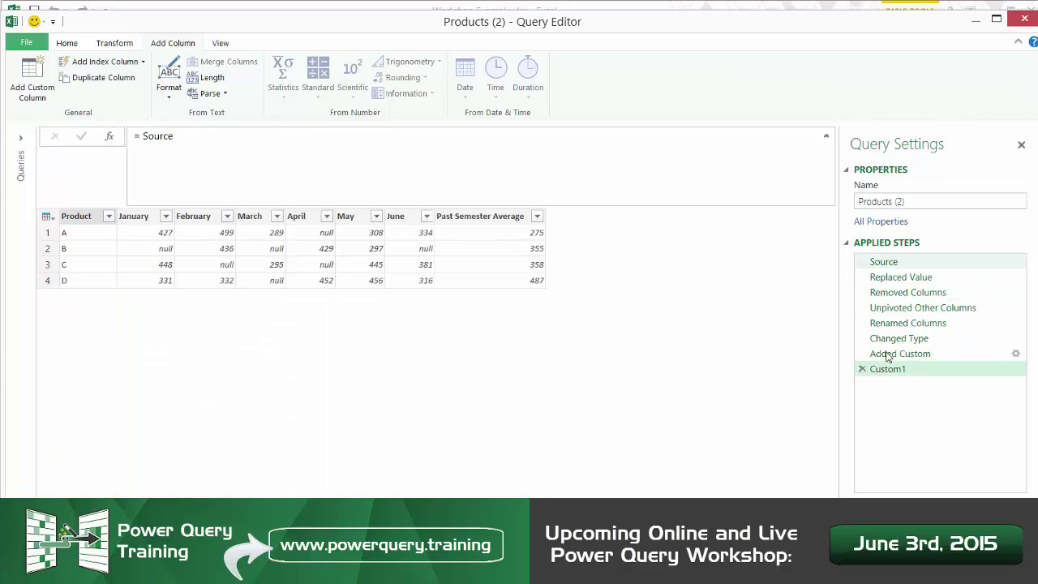
right_click(479, 222)
left_click(517, 226)
Step: Unpivot all columns except Product, then select the Product and Attribute columns
left_click(99, 218)
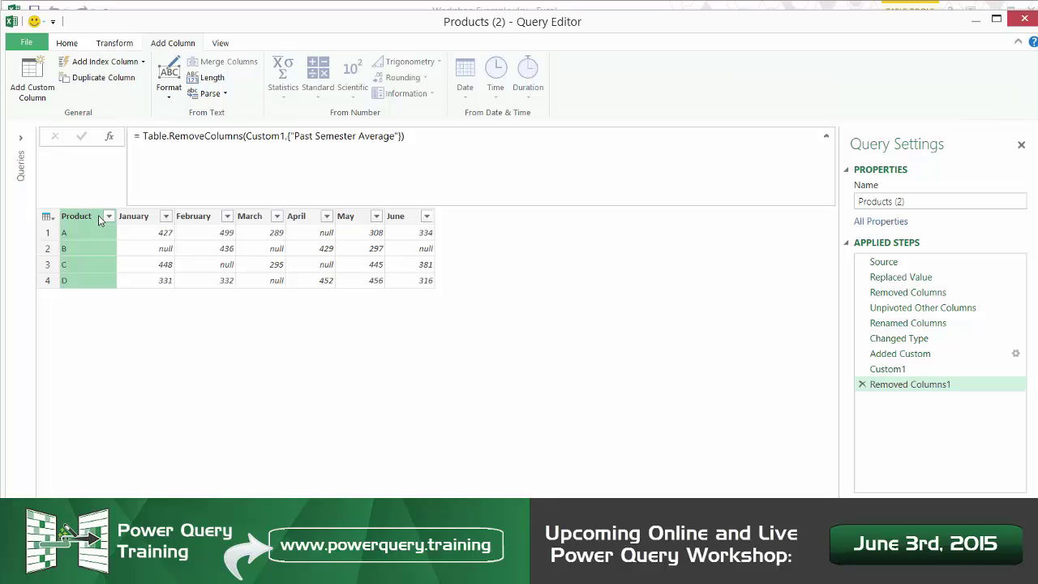
right_click(99, 220)
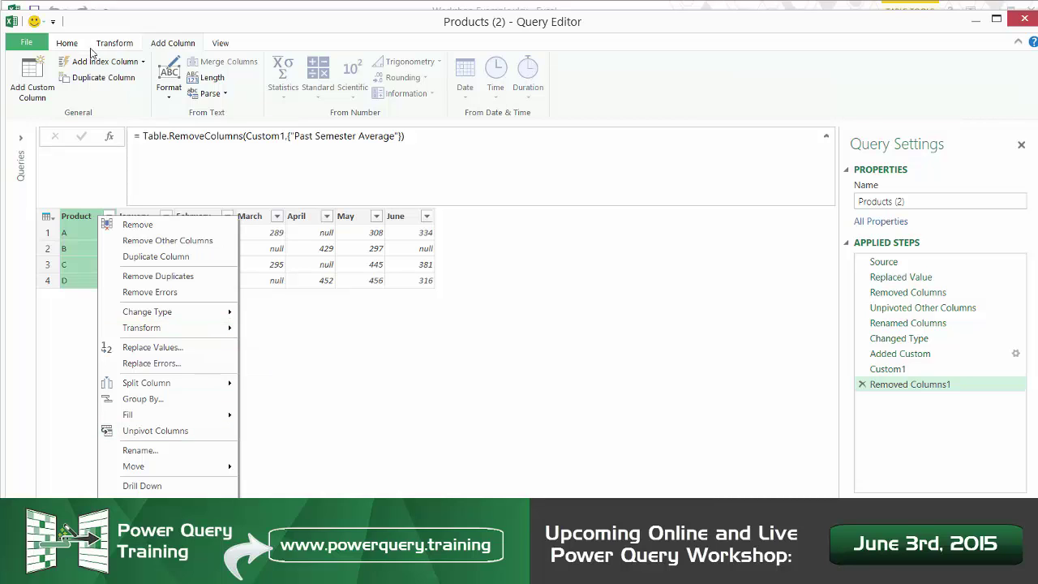
left_click(73, 43)
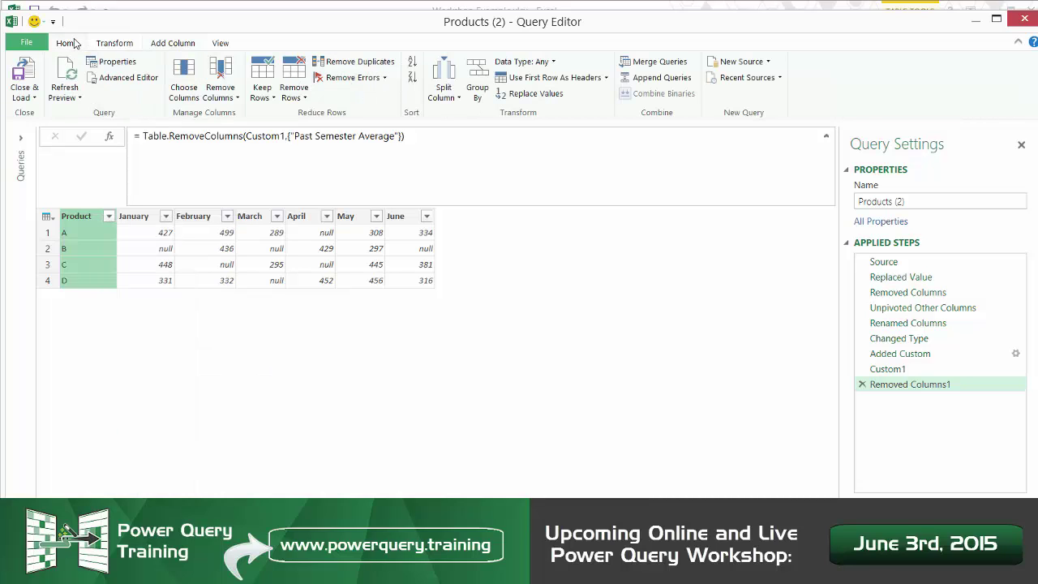
left_click(126, 42)
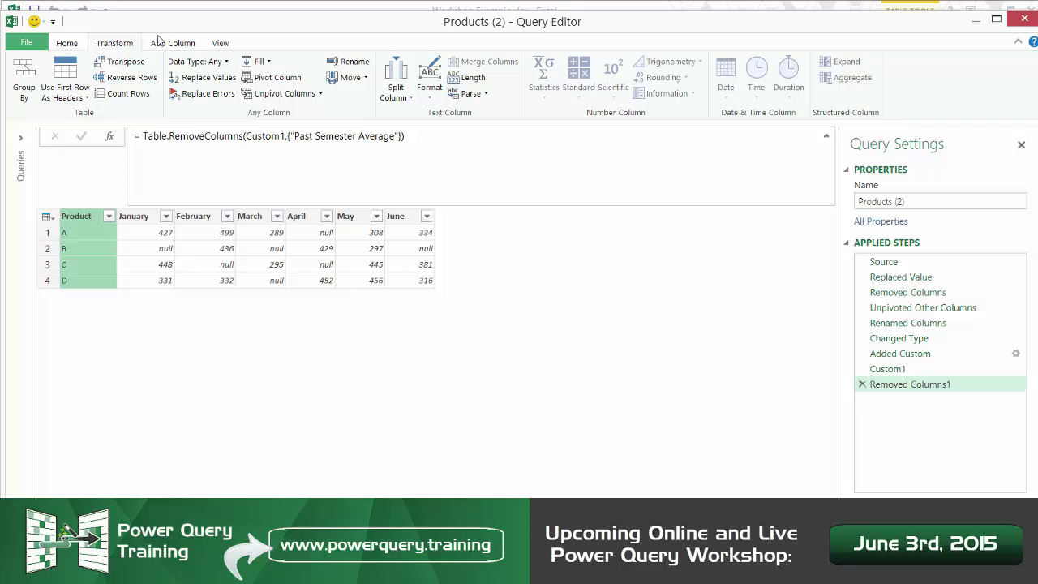
left_click(318, 94)
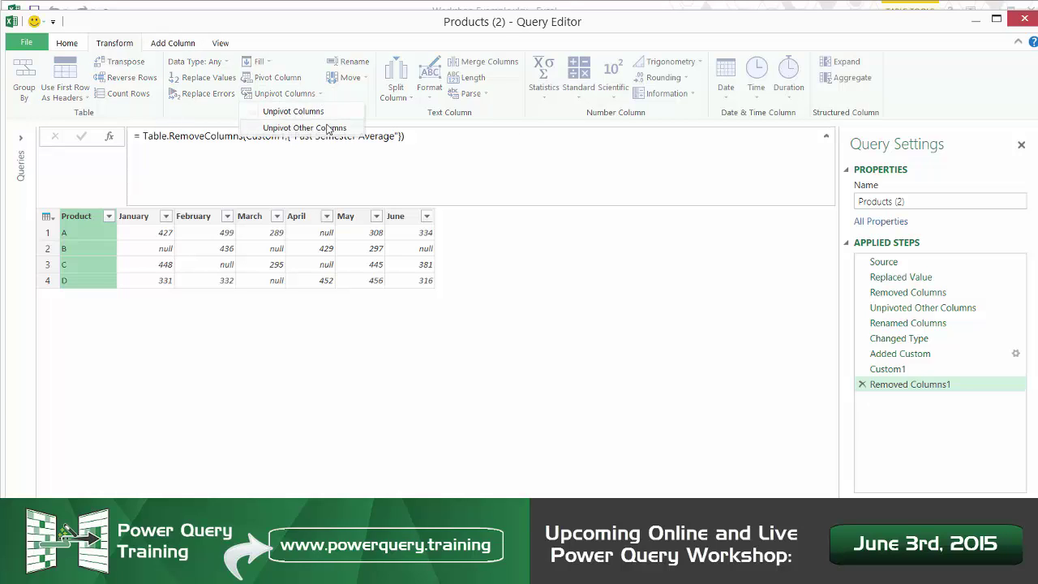
left_click(328, 128)
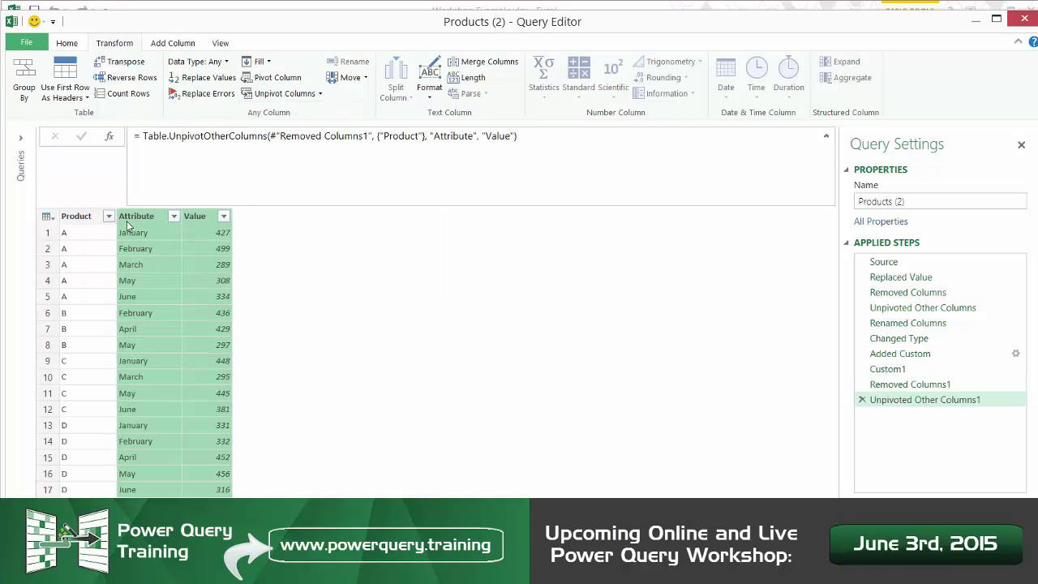
left_click(90, 224)
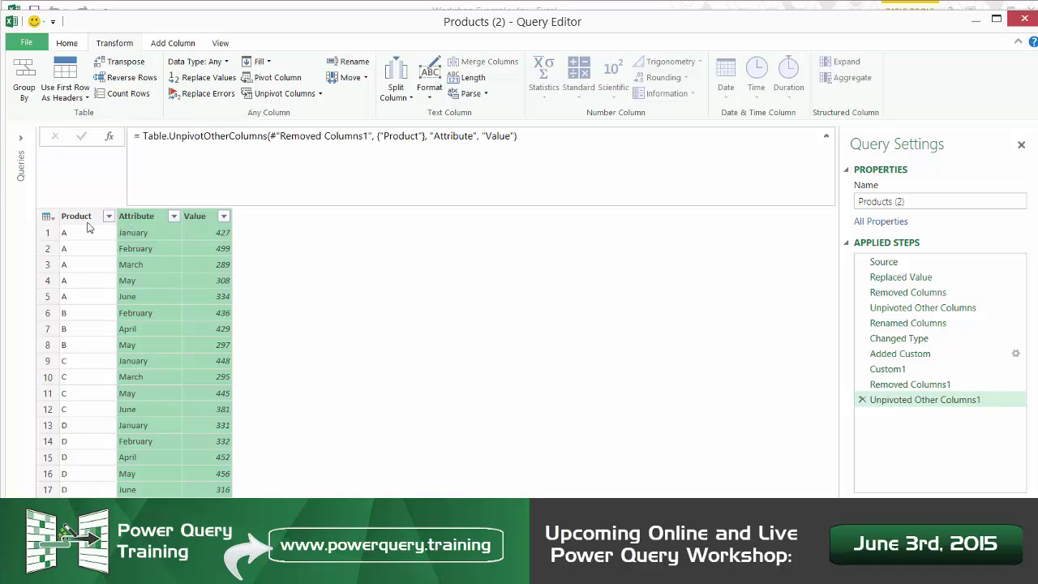
left_click(144, 220, "ctrl")
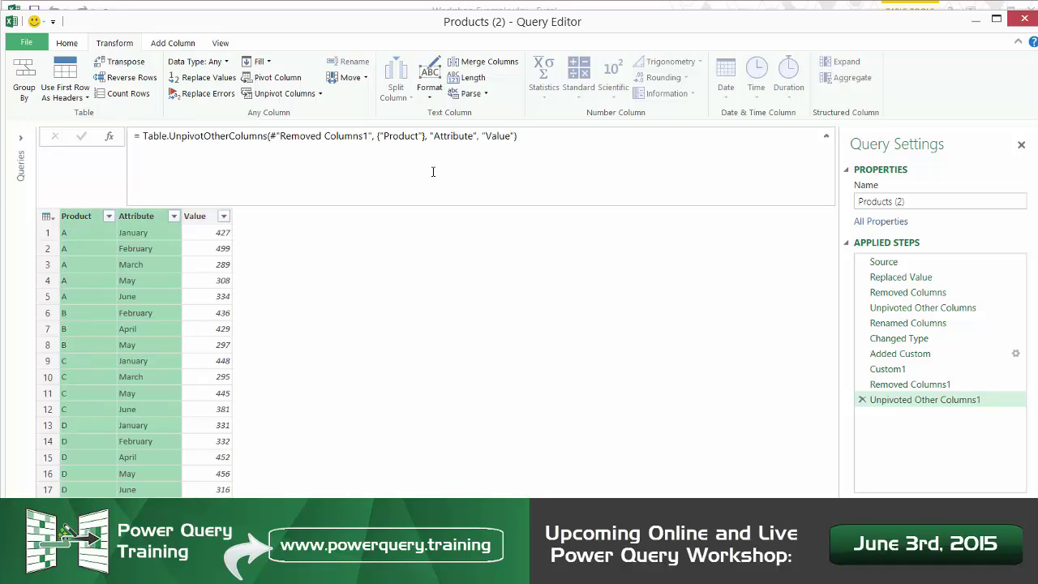
Step: Merge Product and Attribute with no separator into a Merged column, checking it against Added Custom
left_click(489, 62)
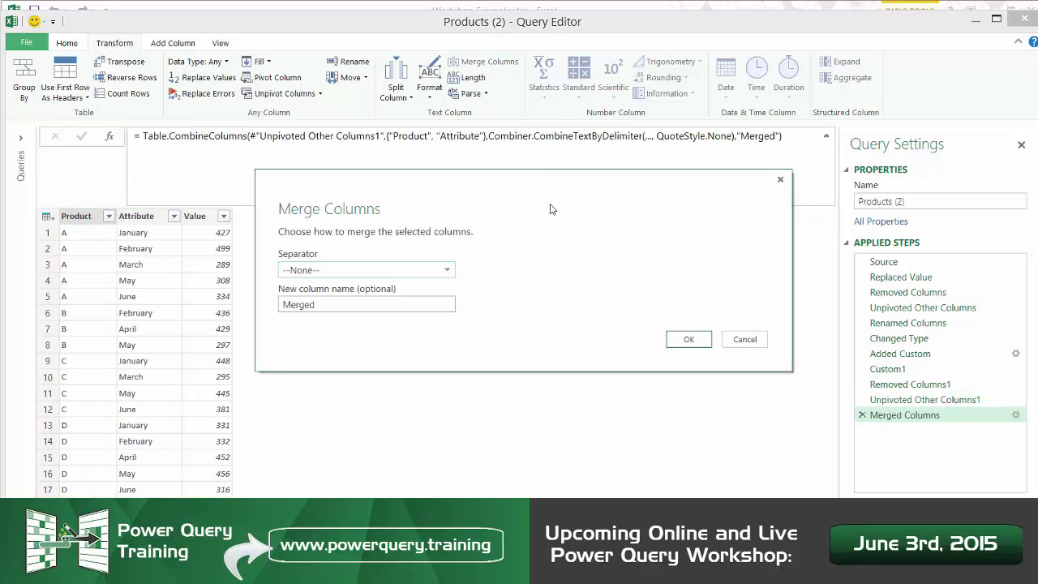
left_click(686, 339)
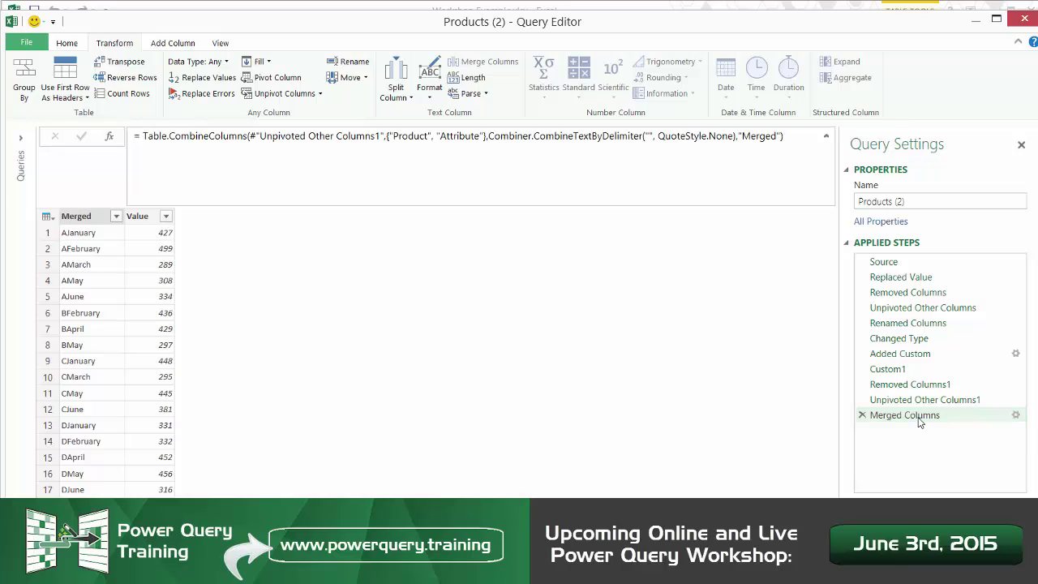
left_click(917, 356)
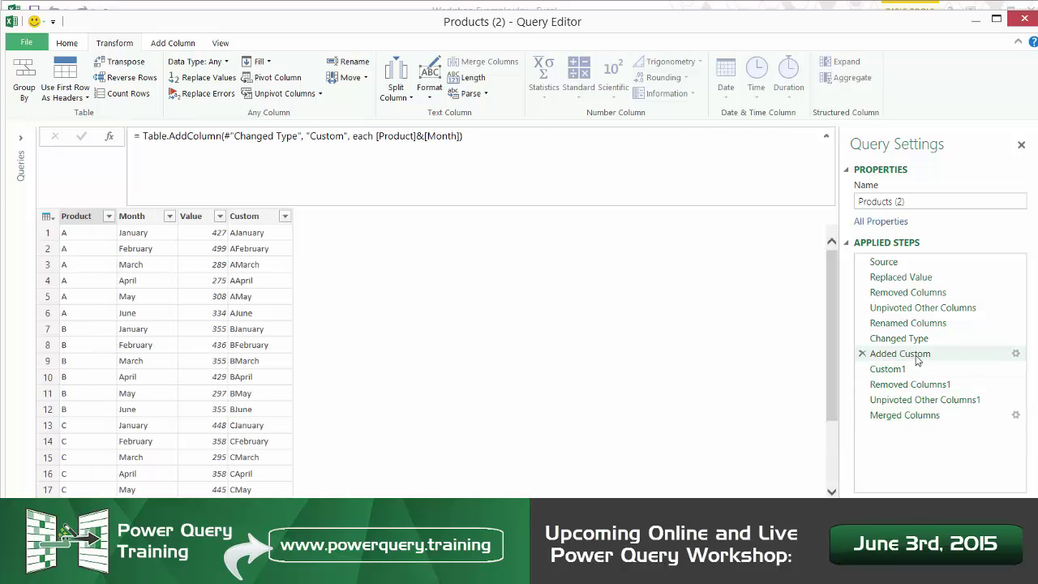
left_click(919, 415)
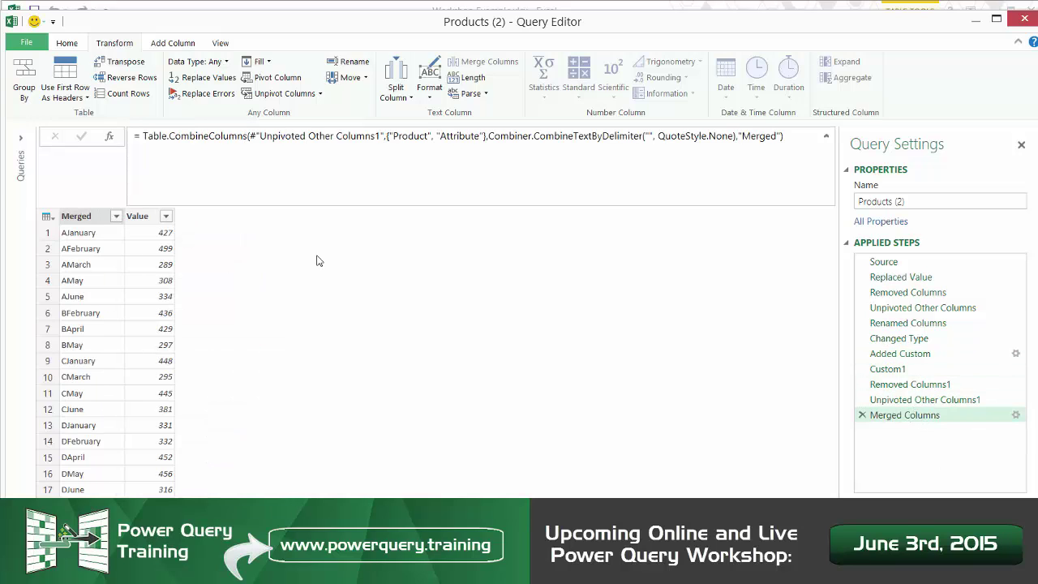
left_click(89, 223)
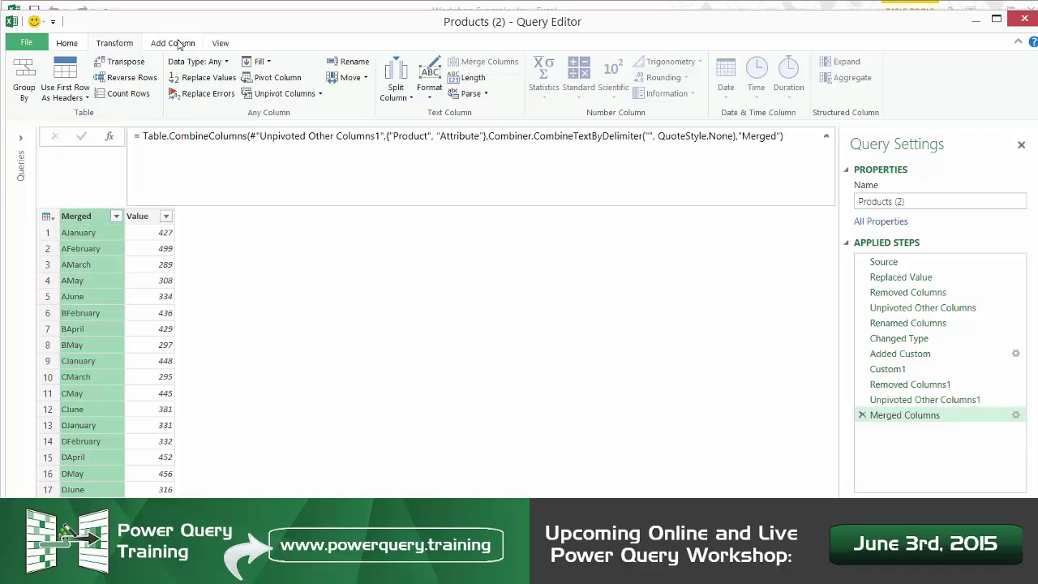
left_click(78, 47)
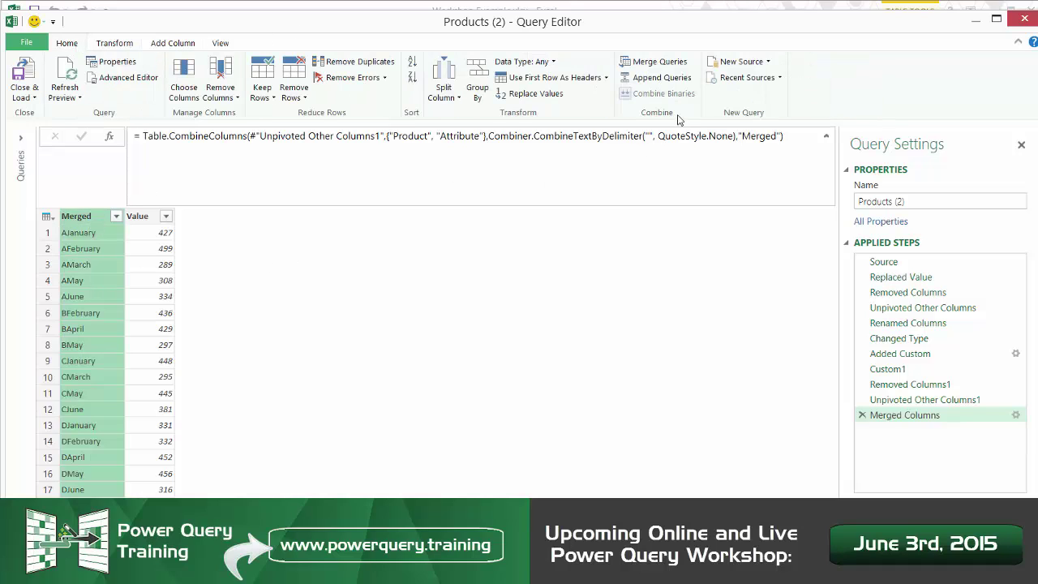
Step: Merge Products (2) with itself, matching the Merged column in both tables
left_click(655, 62)
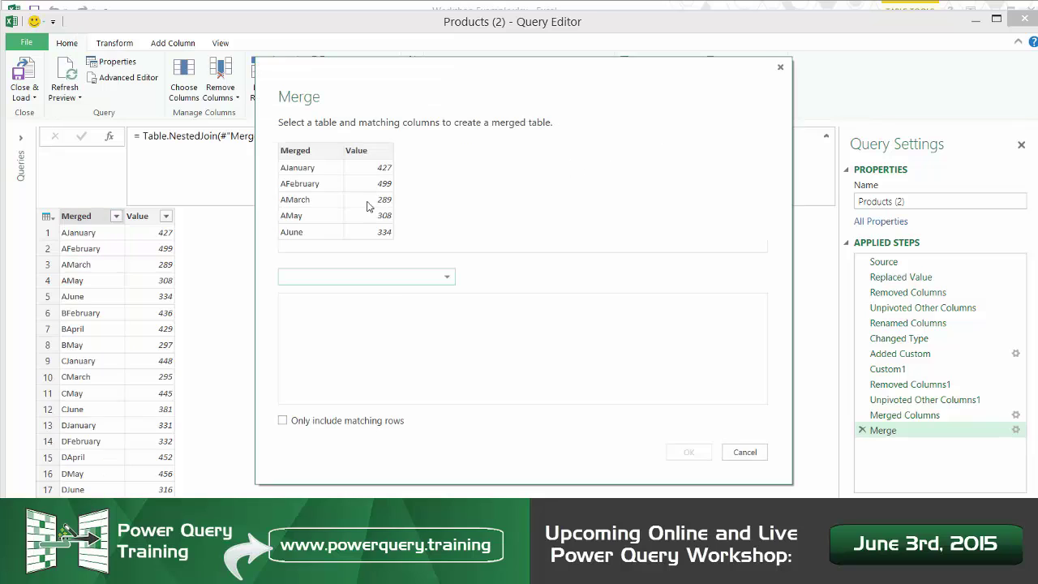
left_click(386, 277)
left_click(381, 291)
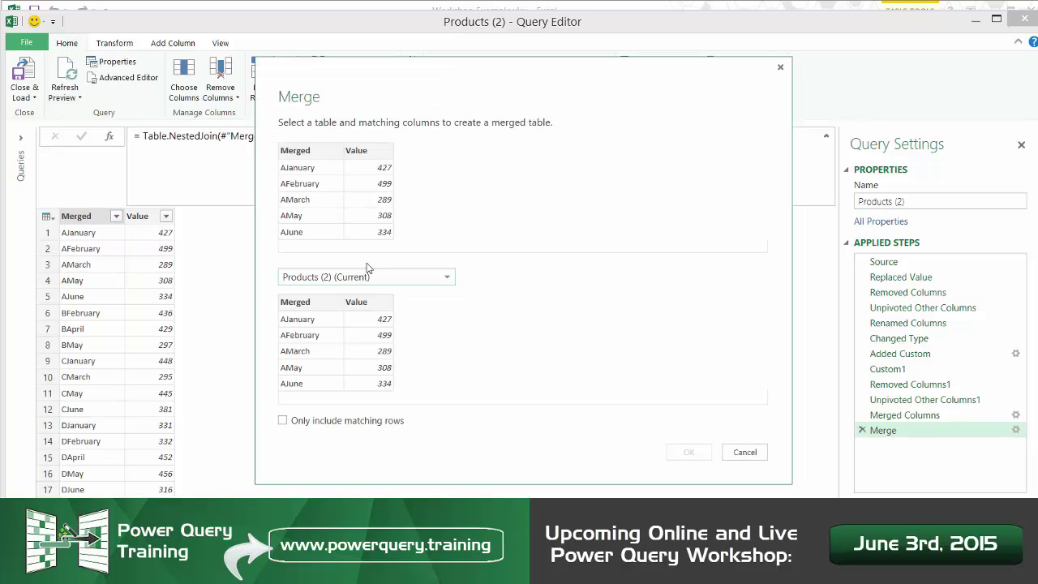
left_click(311, 153)
left_click(331, 305)
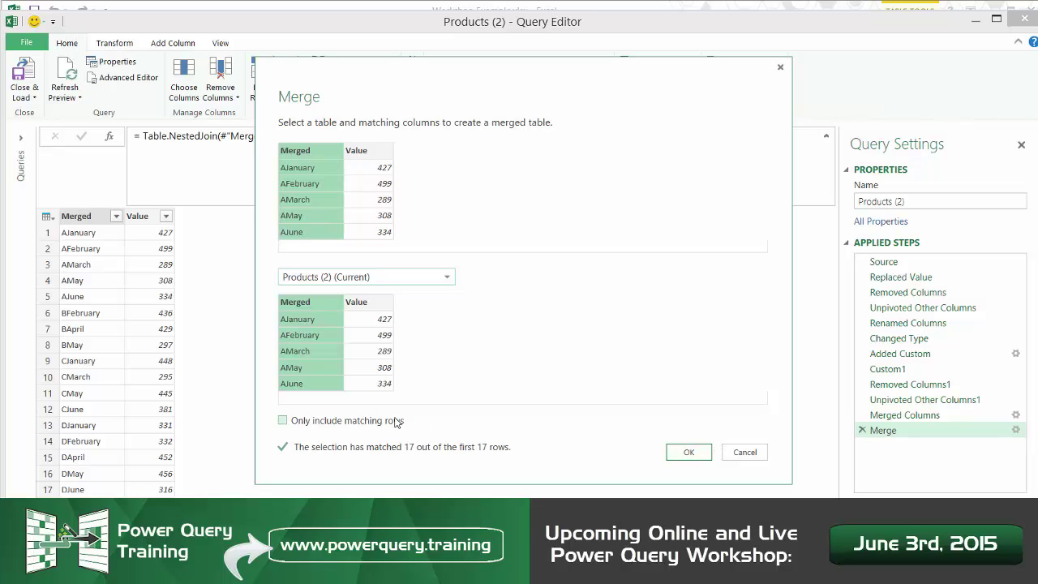
left_click(688, 452)
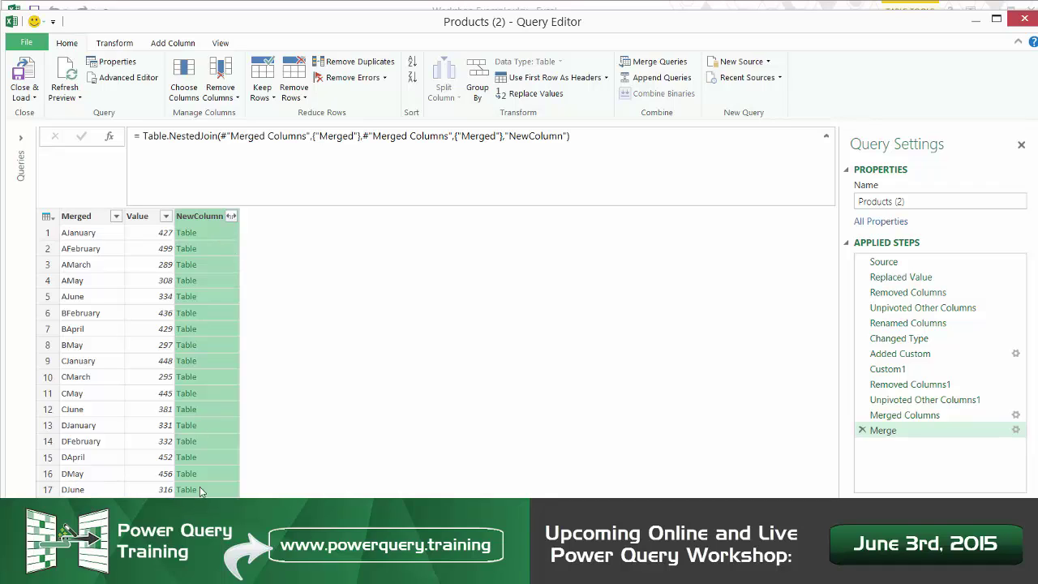
mouse_move(900, 354)
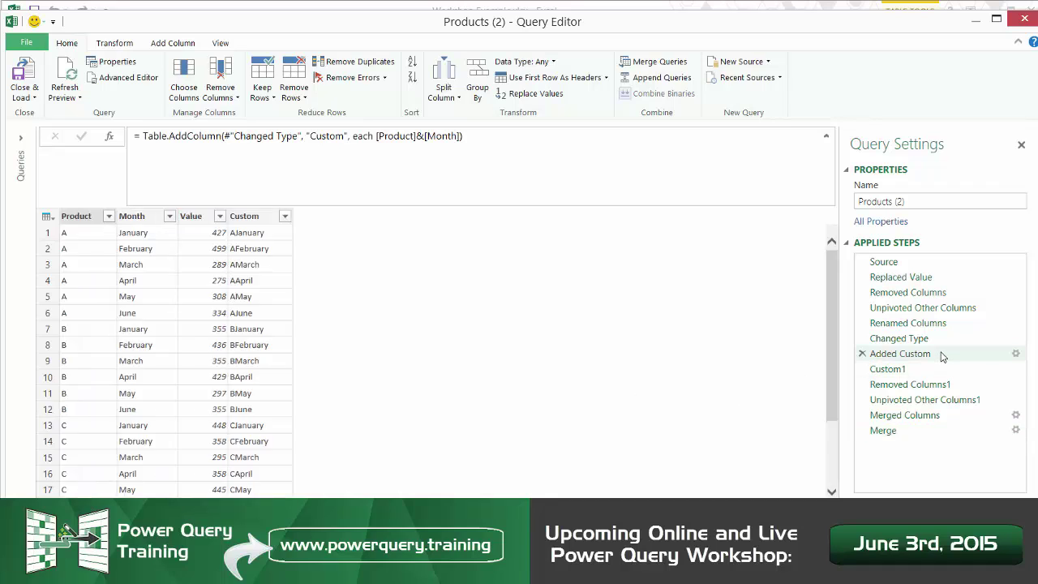
Step: Edit the NestedJoin formula so the first table is Added Custom joined on its Custom column
left_click_drag(835, 399, 831, 462)
left_click(909, 431)
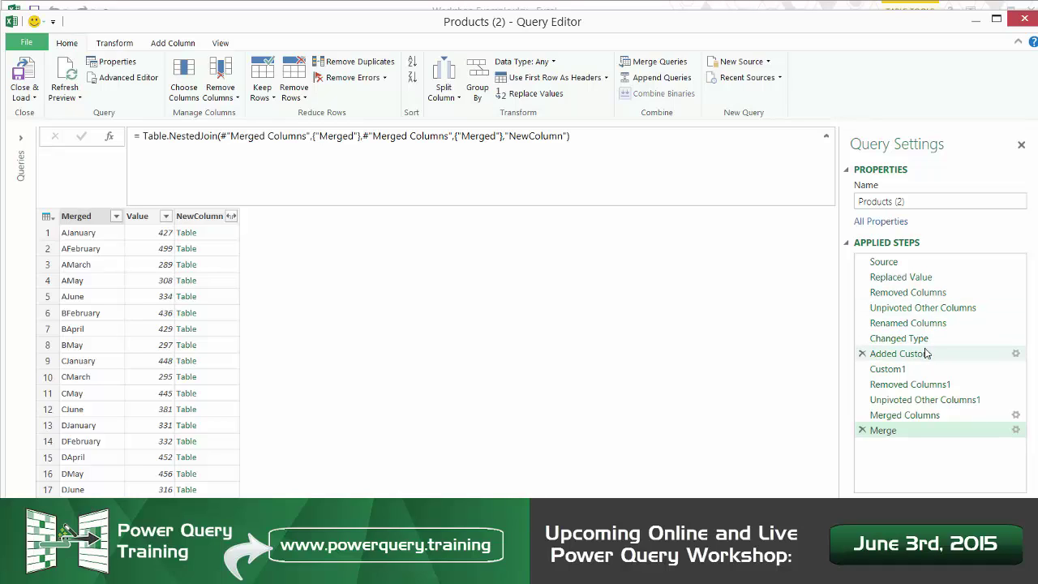
left_click(310, 136)
double_click(289, 135)
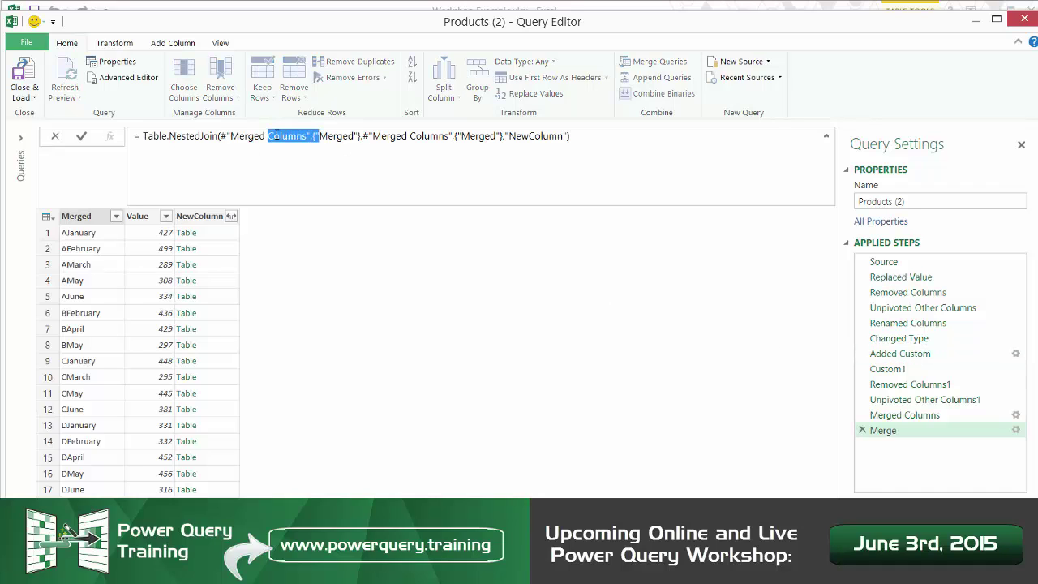
left_click(259, 136)
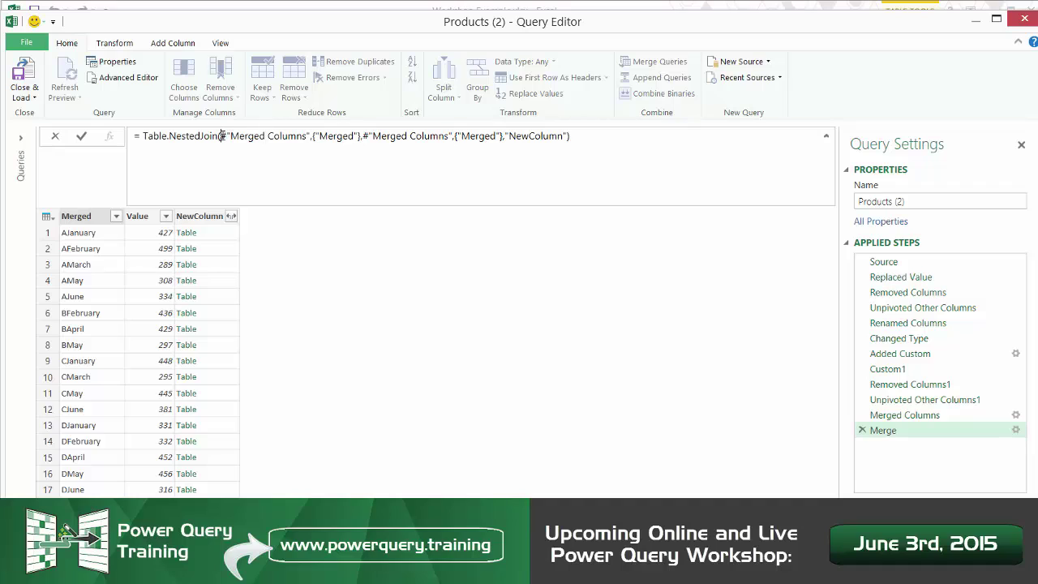
left_click_drag(232, 136, 306, 136)
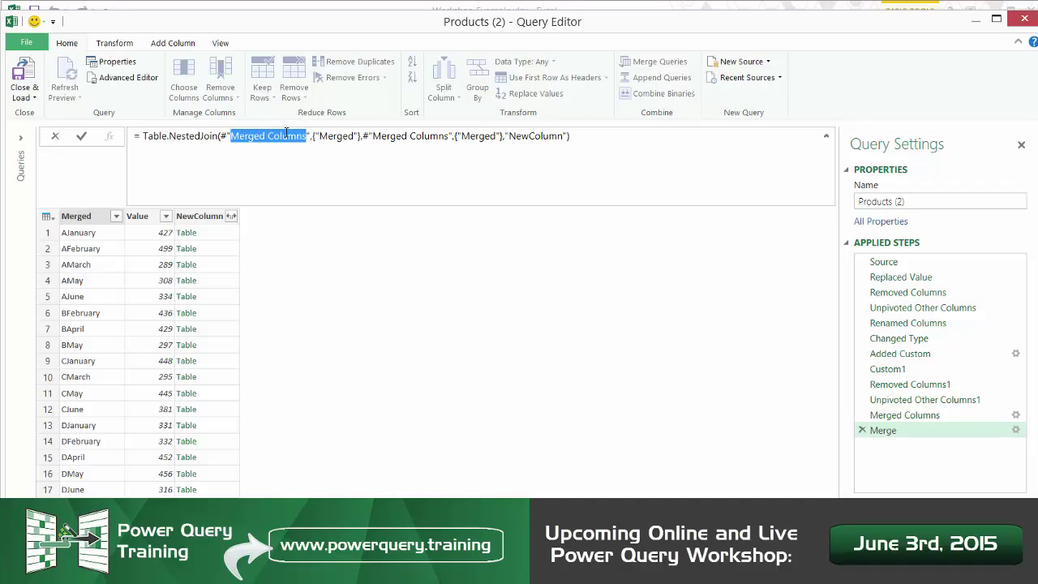
type("A")
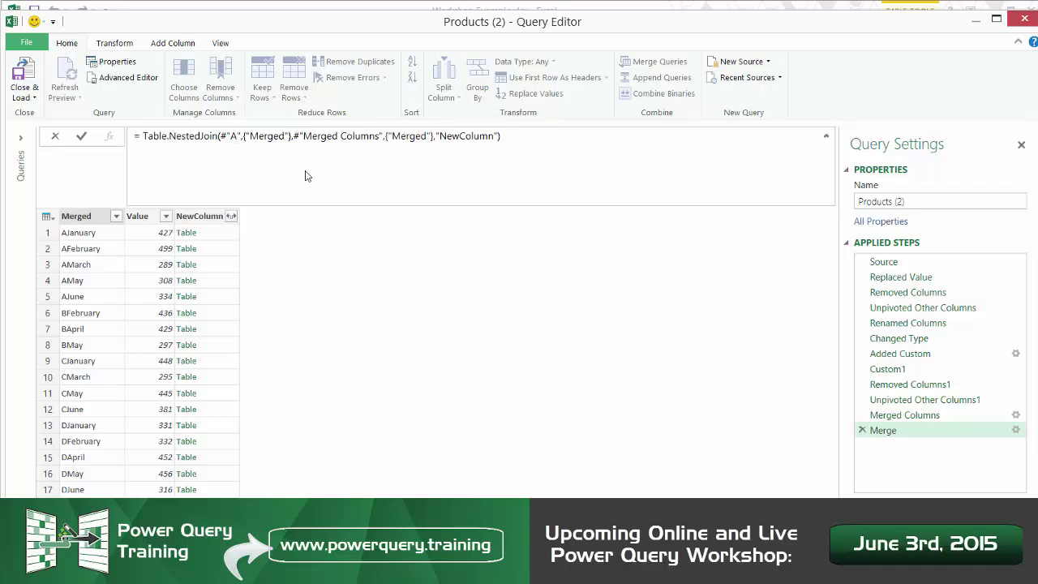
type("dded Custom")
double_click(338, 135)
type("Custom1")
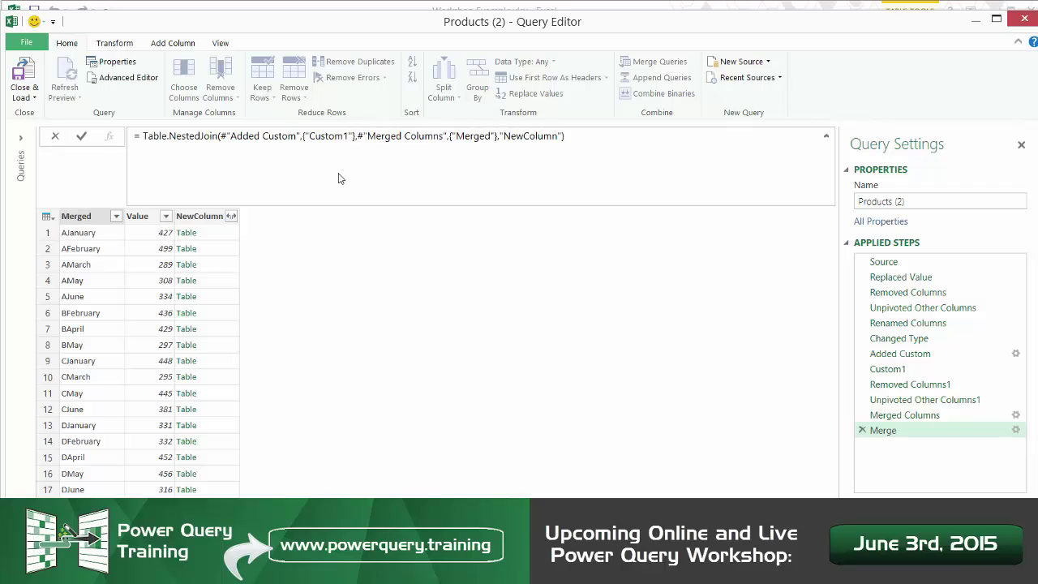
key("Return")
Step: Fix the merge error by changing the join column from Custom1 to Custom
left_click(906, 353)
left_click(920, 436)
left_click(357, 184)
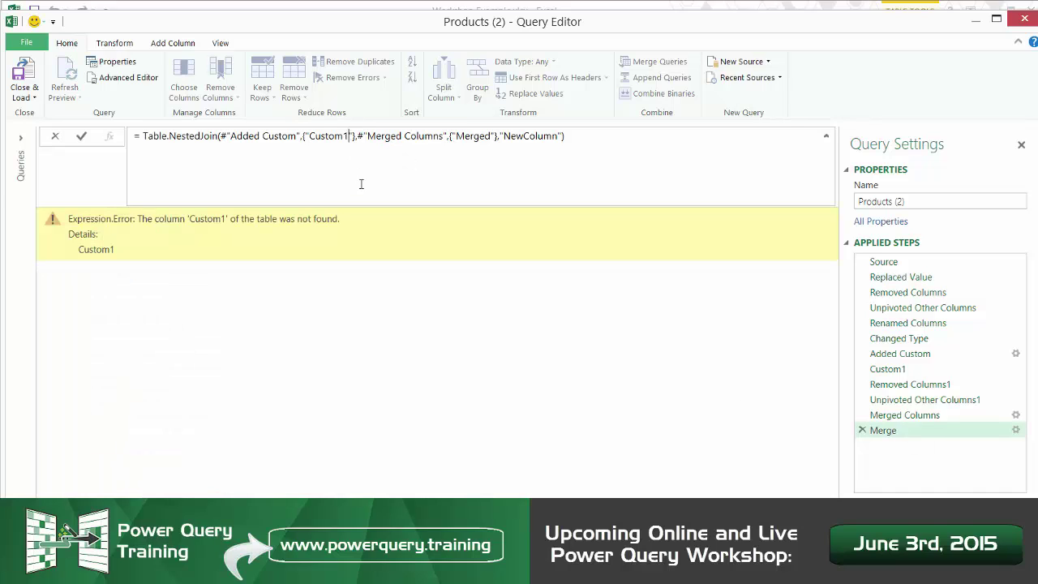
key("BackSpace")
key("Return")
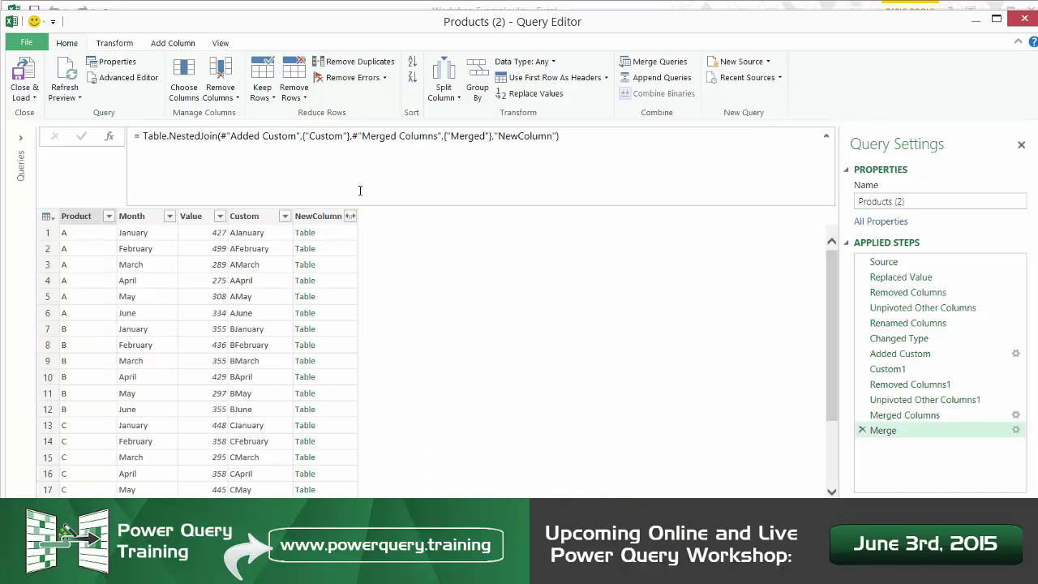
Step: Preview NewColumn's nested tables: AJanuary has a match, AApril's table is empty
left_click_drag(836, 390, 831, 464)
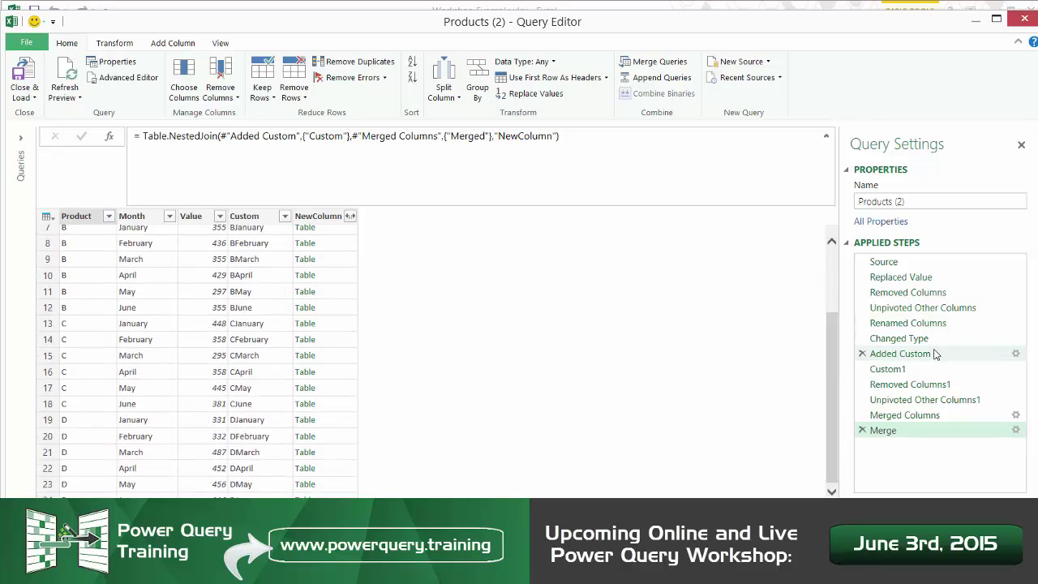
left_click(335, 232)
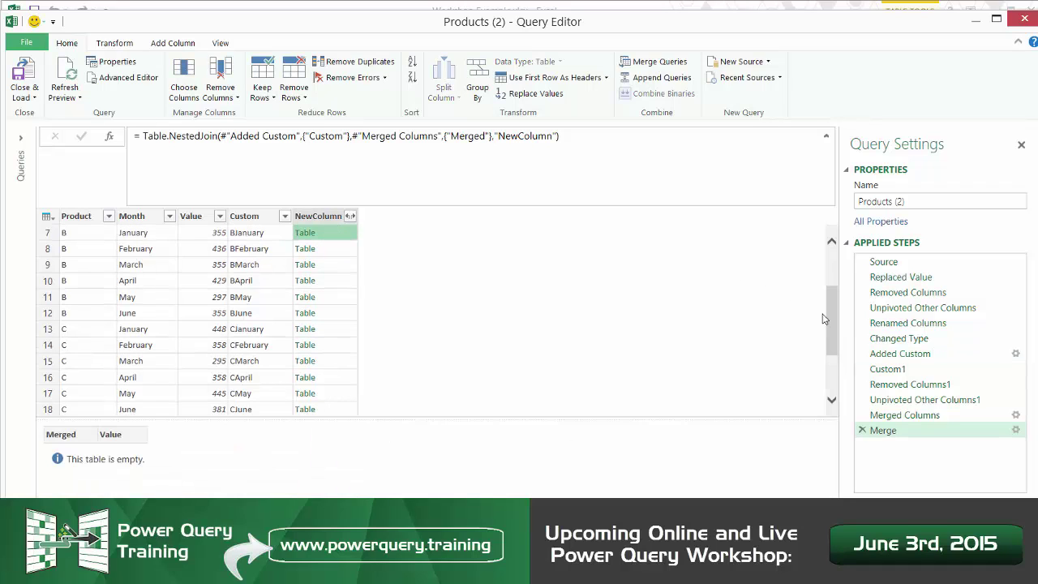
left_click(945, 415)
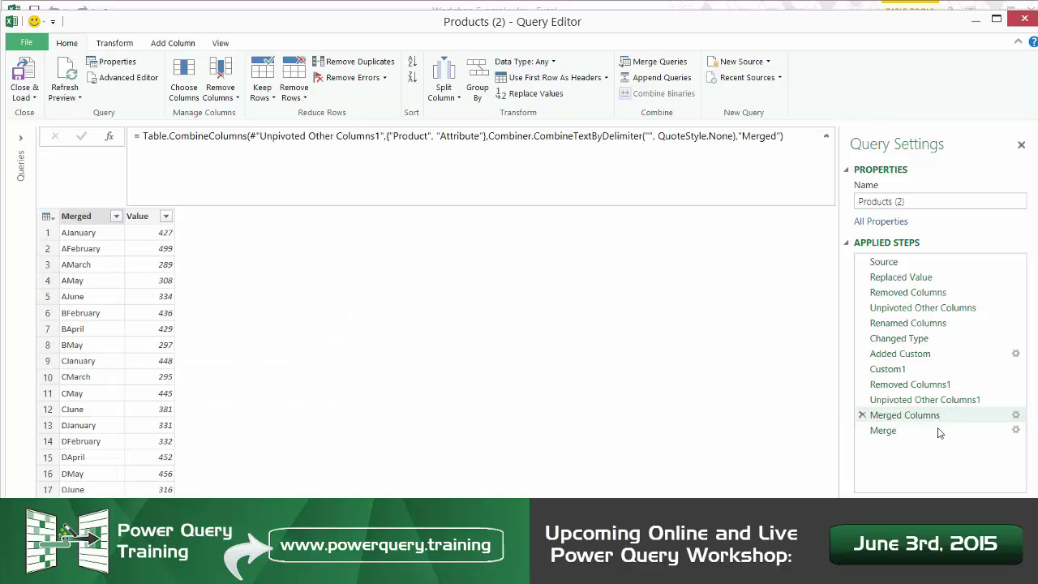
left_click(936, 436)
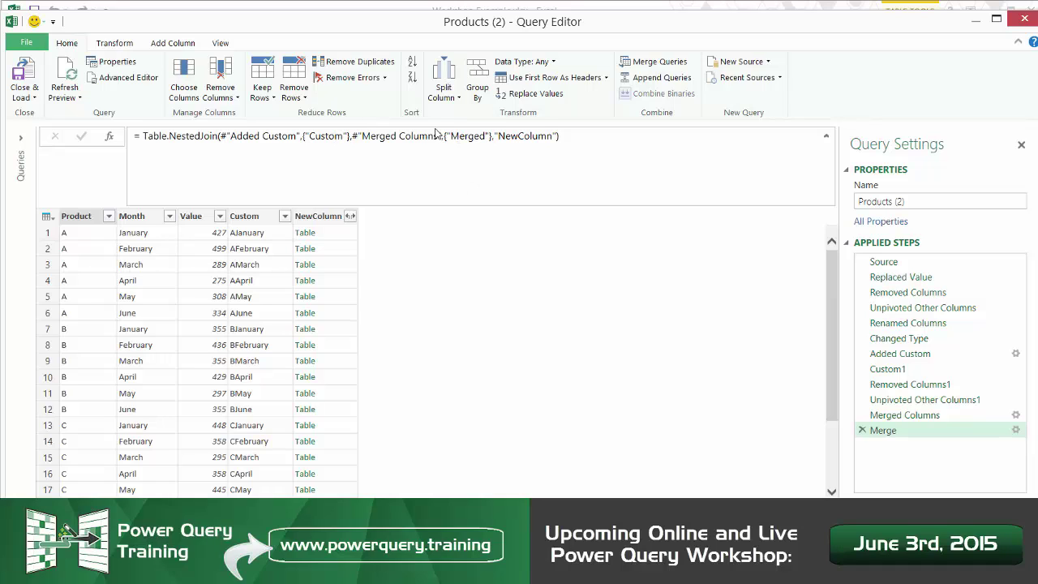
left_click(336, 233)
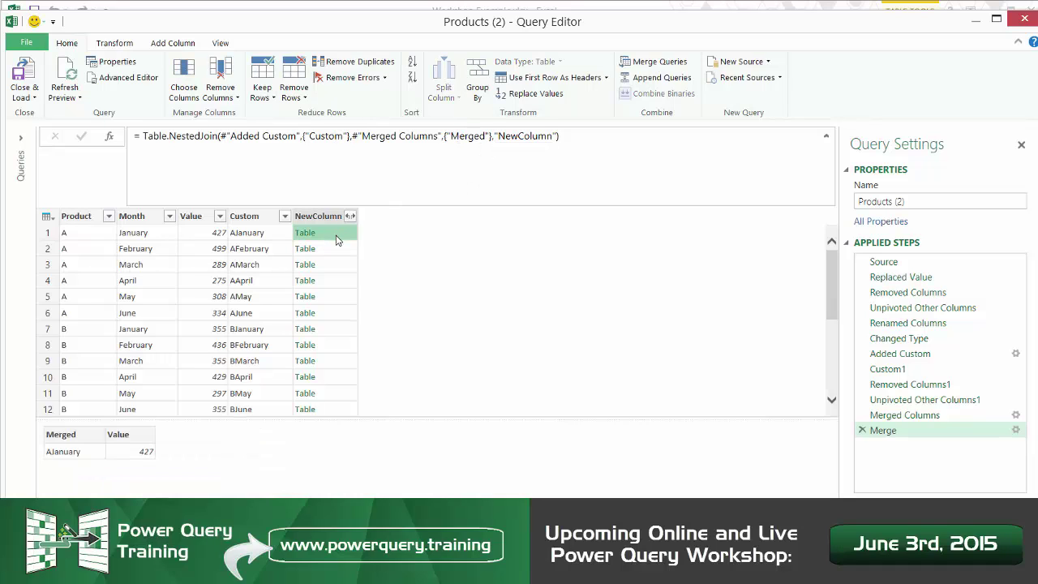
left_click(339, 280)
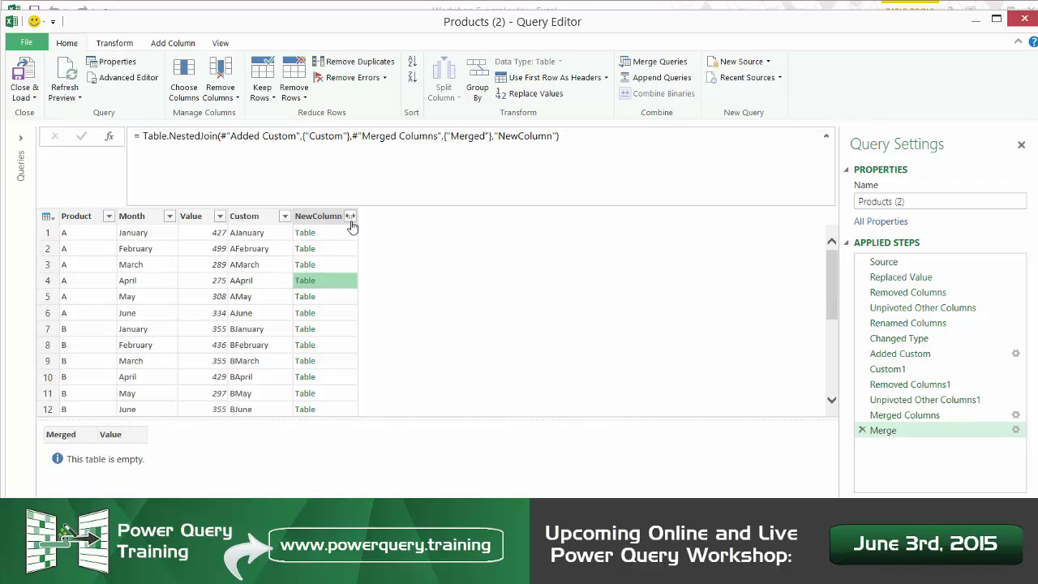
Step: Expand NewColumn to only the Merged column, without the original-name prefix
left_click(350, 217)
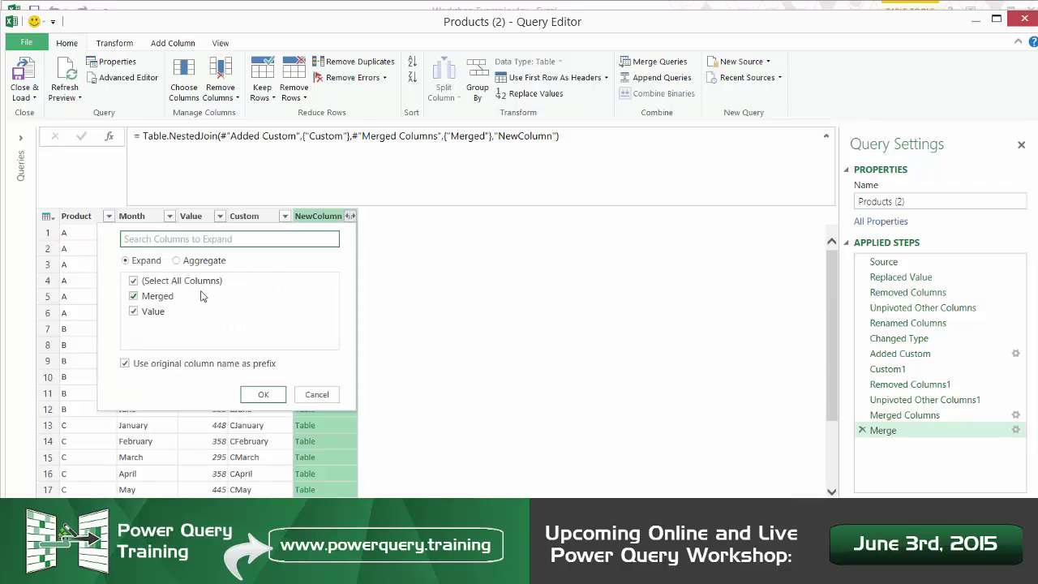
left_click(173, 362)
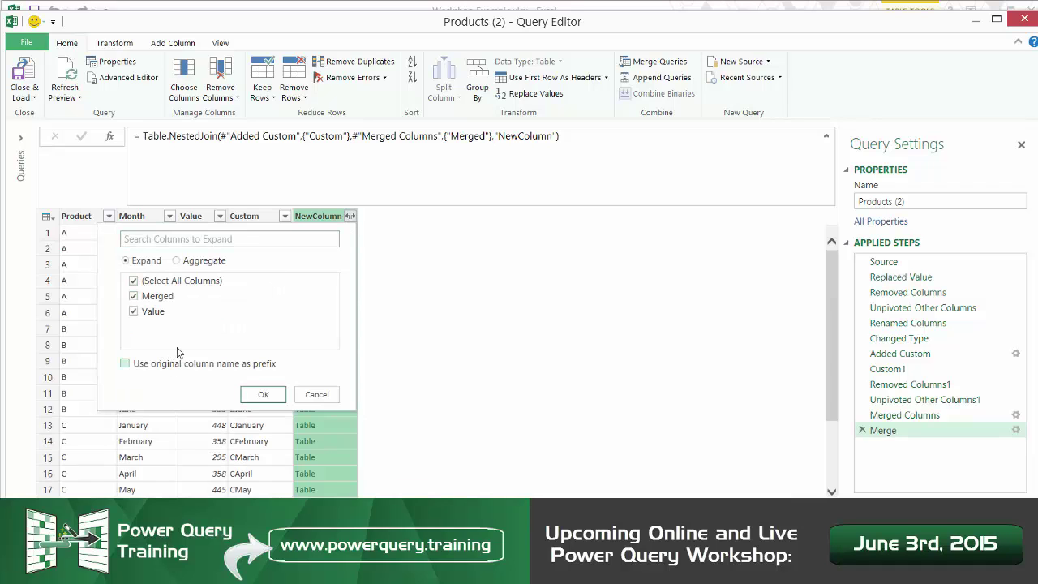
left_click(177, 281)
left_click(168, 301)
left_click(259, 393)
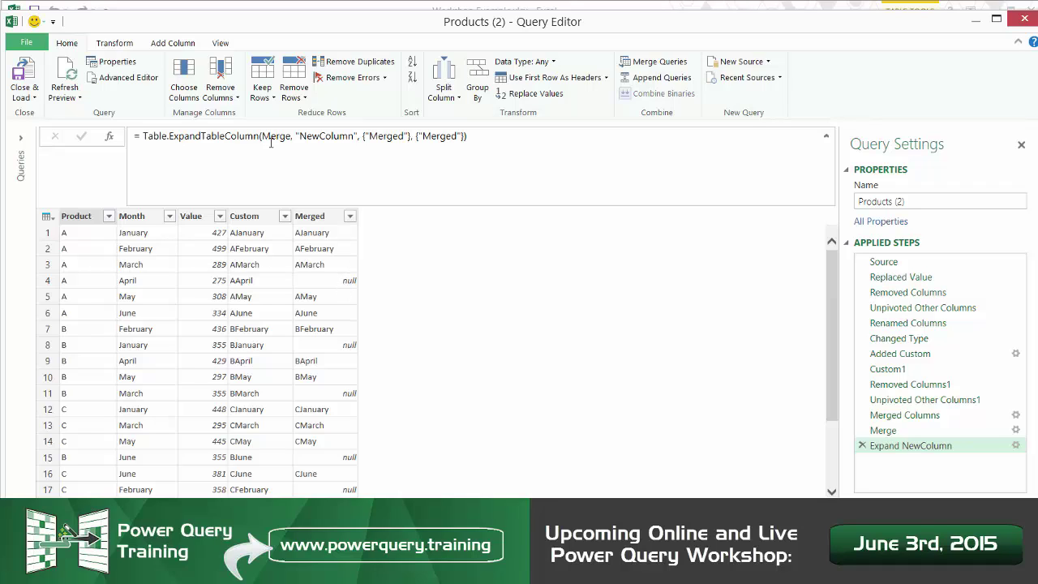
Step: Add a custom column: if [Merged] = null then "FORECASTED" else "FACT"
left_click(127, 44)
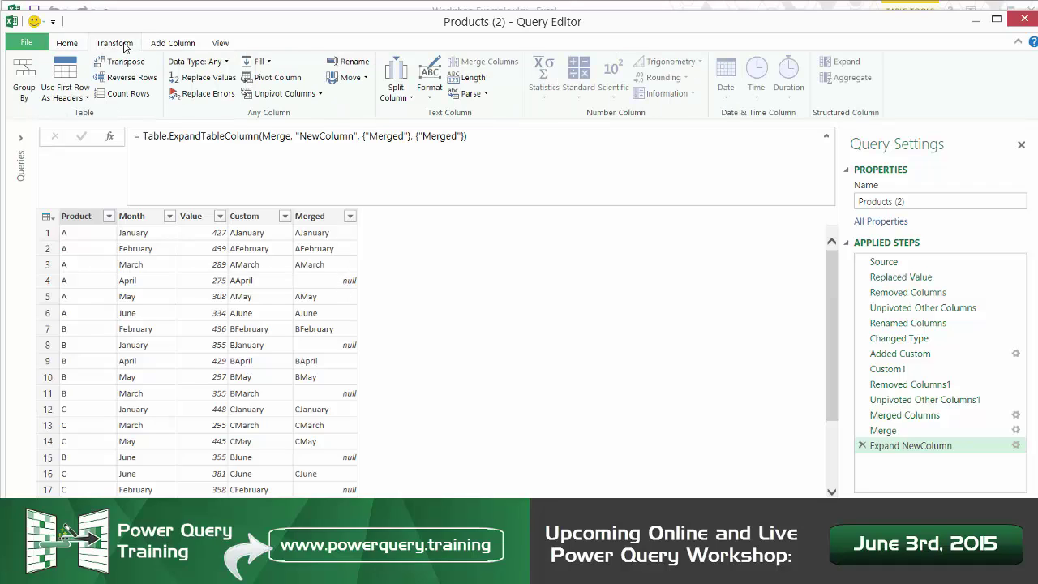
left_click(178, 45)
left_click(33, 77)
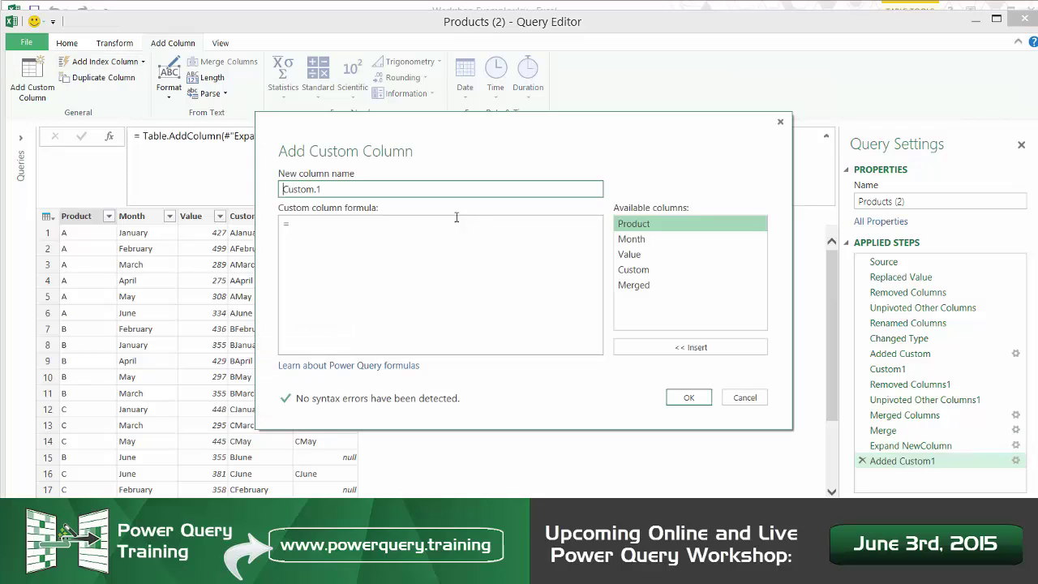
left_click_drag(619, 232, 762, 157)
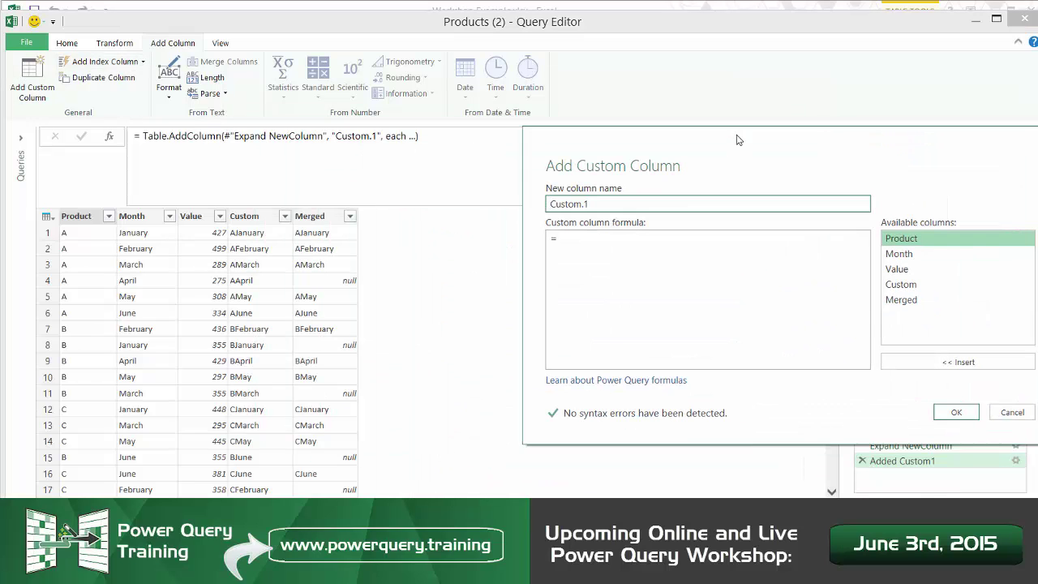
left_click(668, 241)
type("f")
double_click(949, 300)
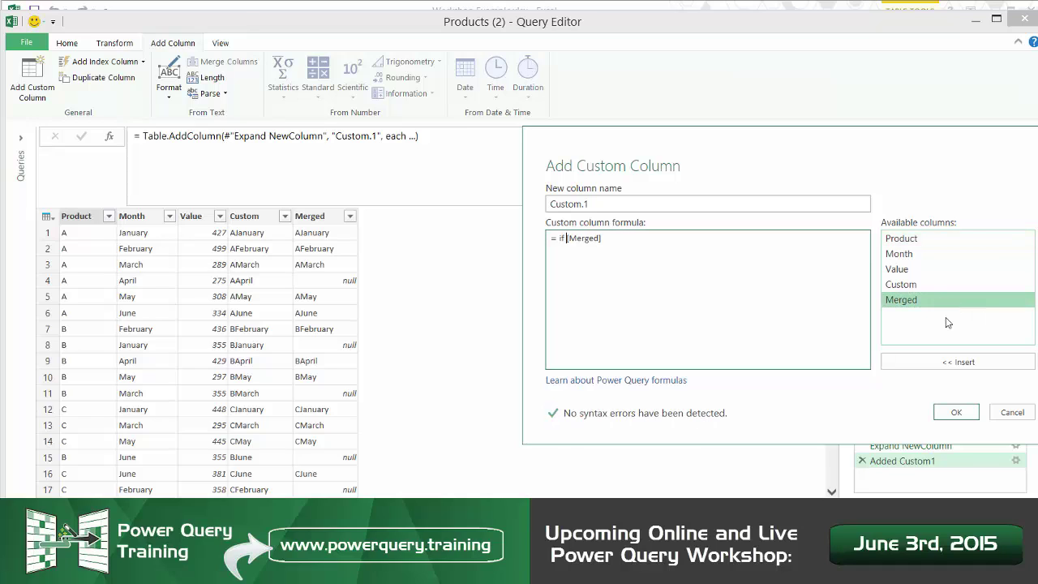
key("End")
type(")")
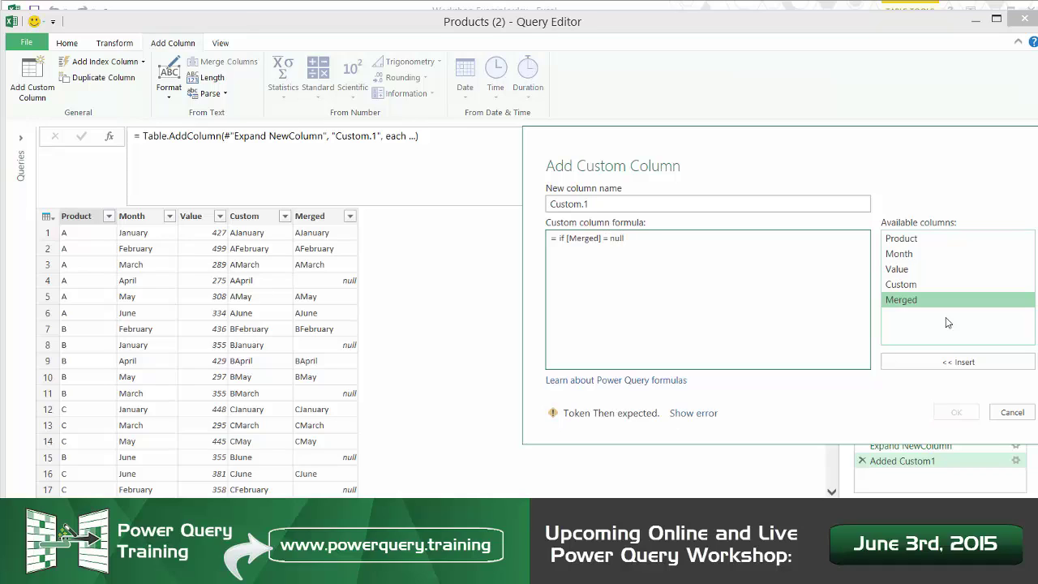
type(" n")
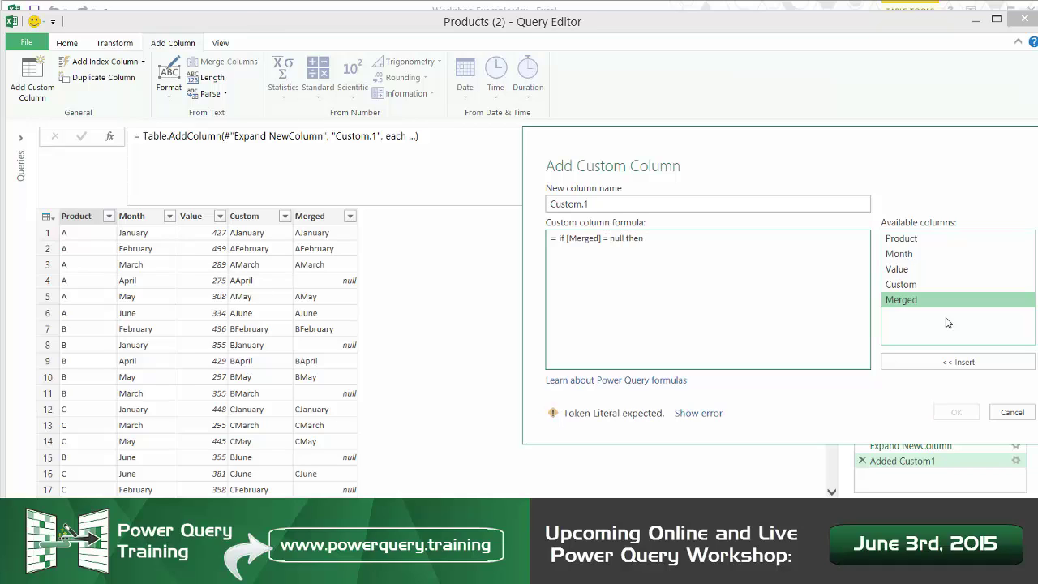
type(" \"FORECAST")
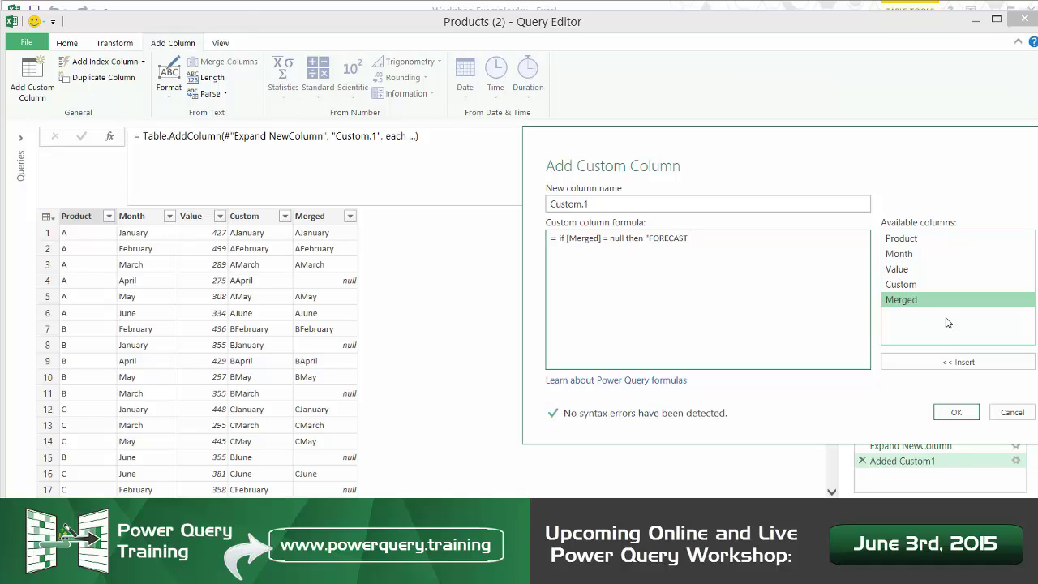
type(" else \"")
type("fa")
type("ACT")
left_click(952, 415)
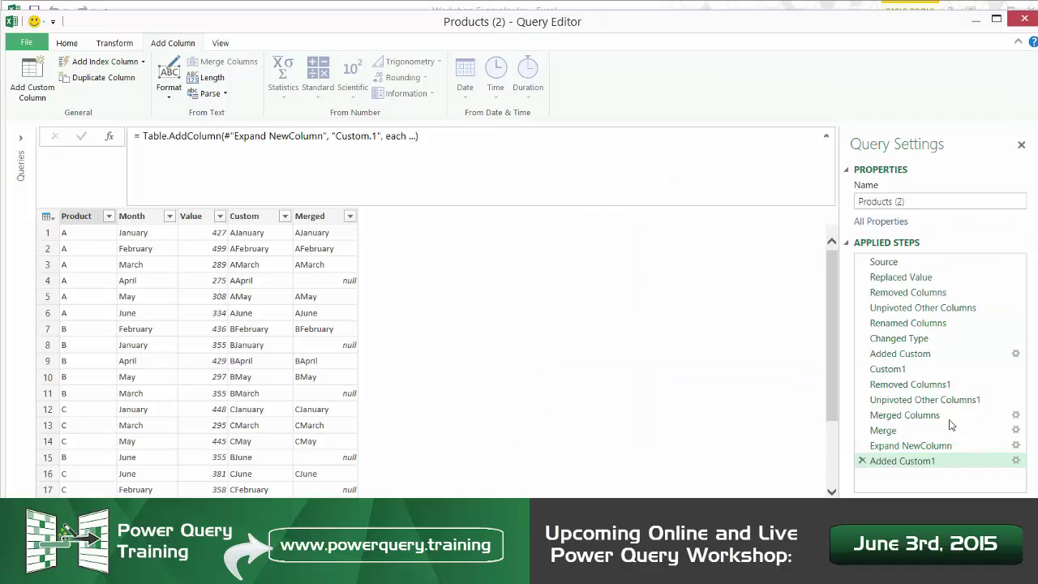
left_click(328, 218)
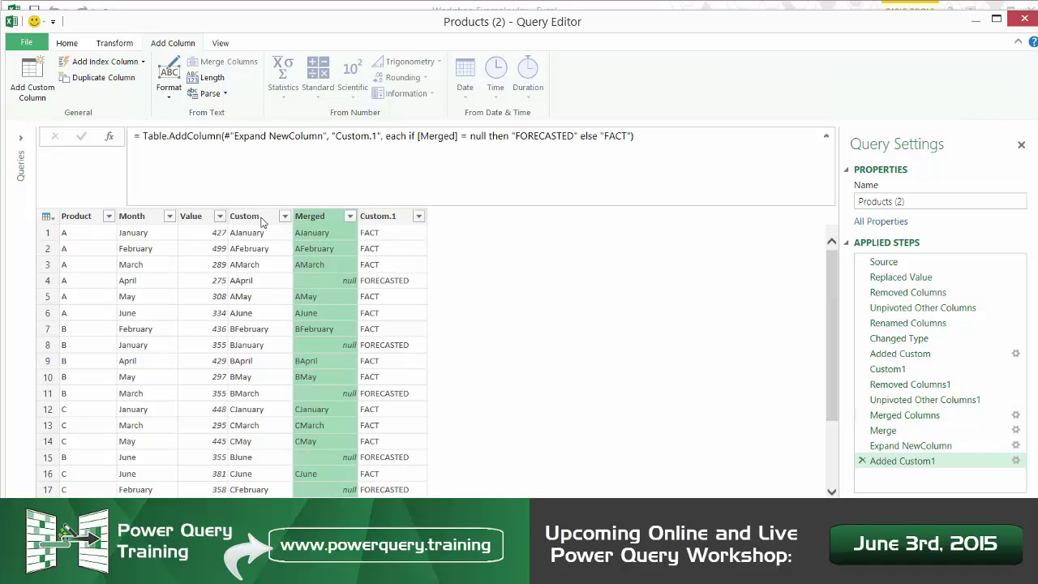
Step: Remove the Custom and Merged columns, keeping Product, Month, Value and Custom.1
left_click(261, 219, "ctrl")
right_click(271, 219)
left_click(284, 228)
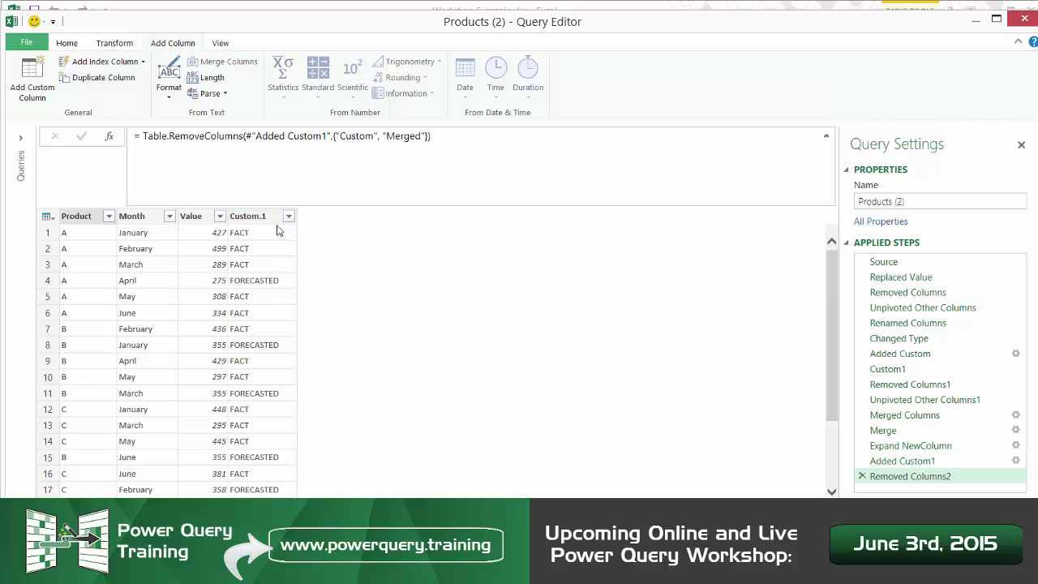
left_click(276, 282)
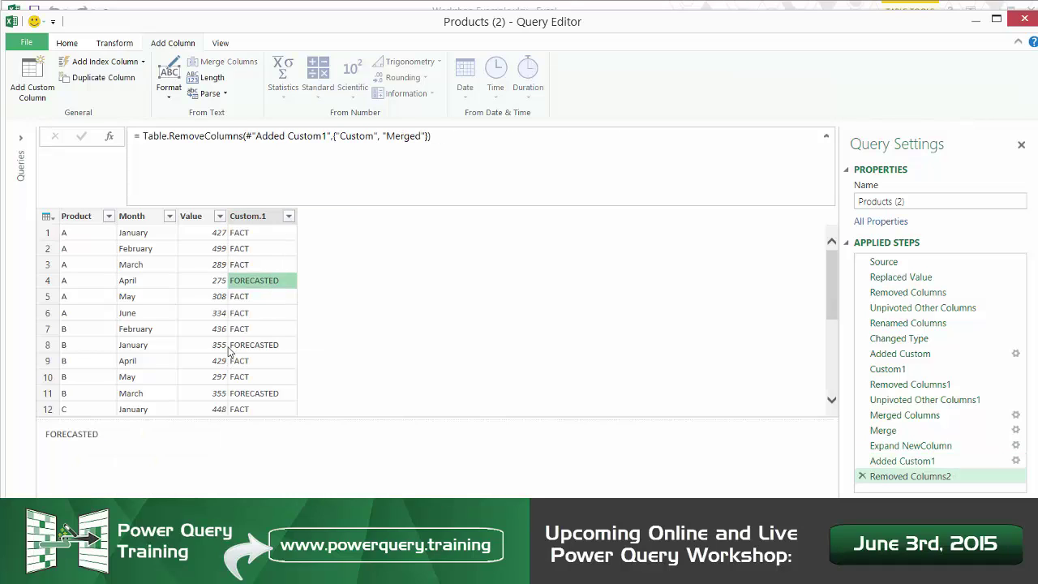
left_click(62, 43)
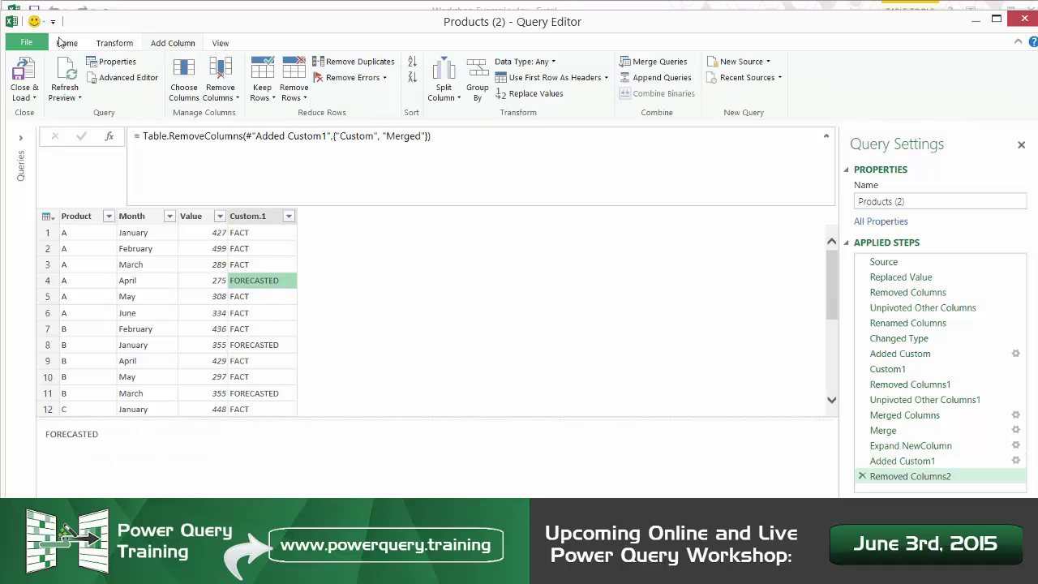
left_click(36, 95)
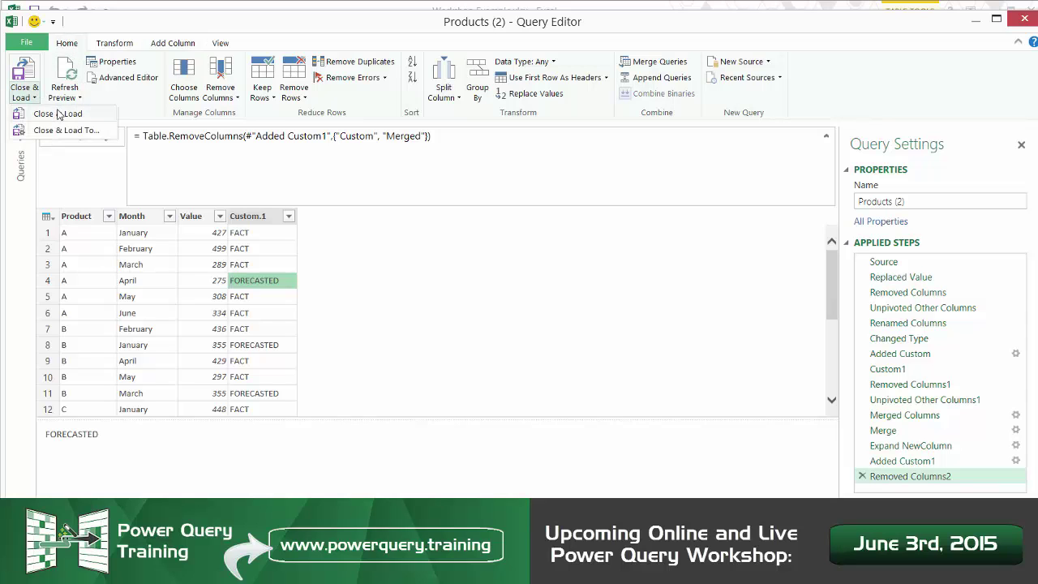
Step: Load the query into Excel and move the pivot chart off the pivot table
left_click(58, 115)
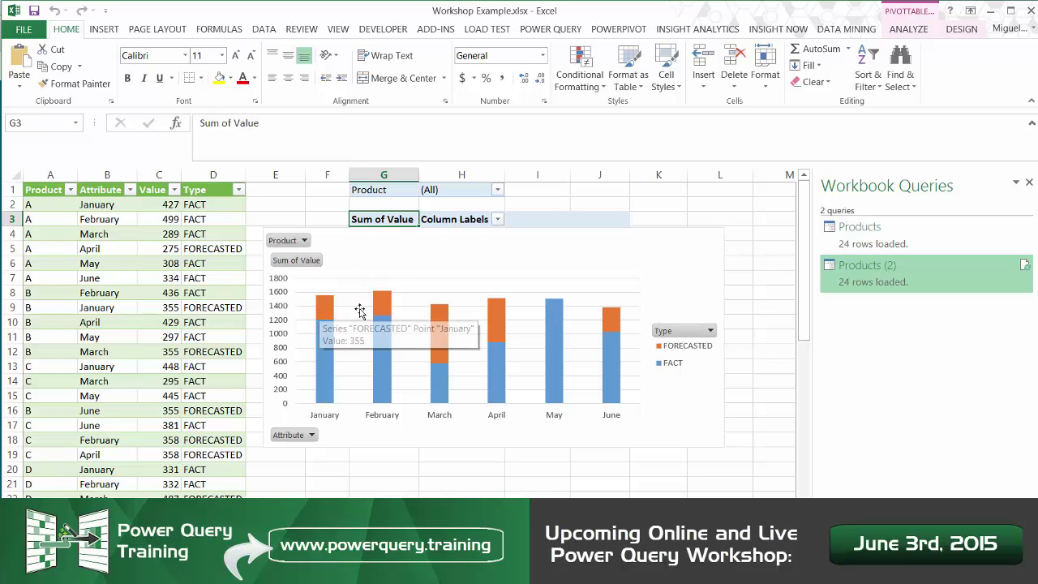
mouse_move(486, 230)
left_mouse_down()
mouse_move(538, 420)
mouse_move(419, 276)
left_mouse_up()
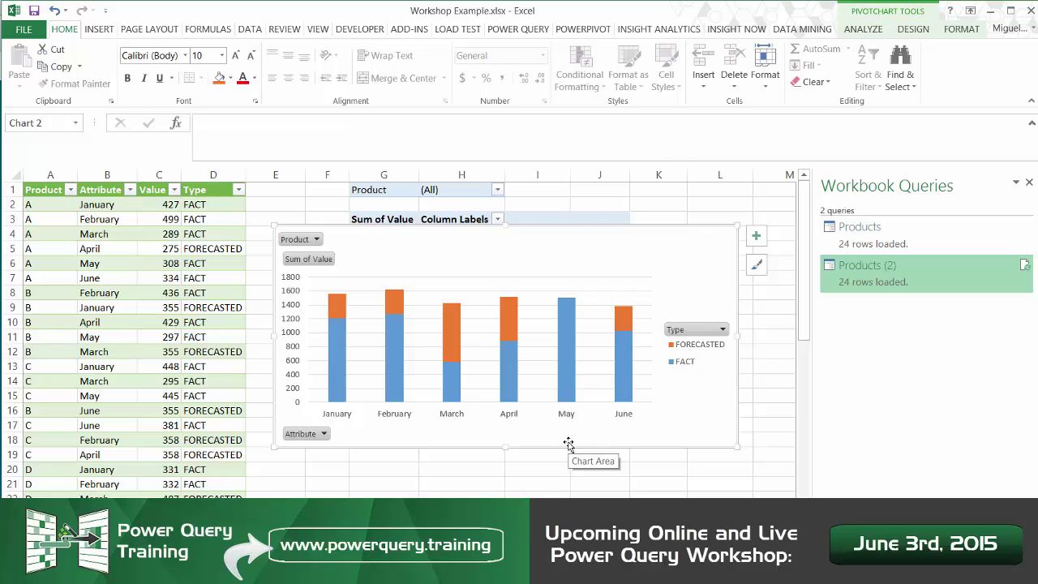
Step: Filter the pivot chart by product, first to B and then to D
left_click(318, 241)
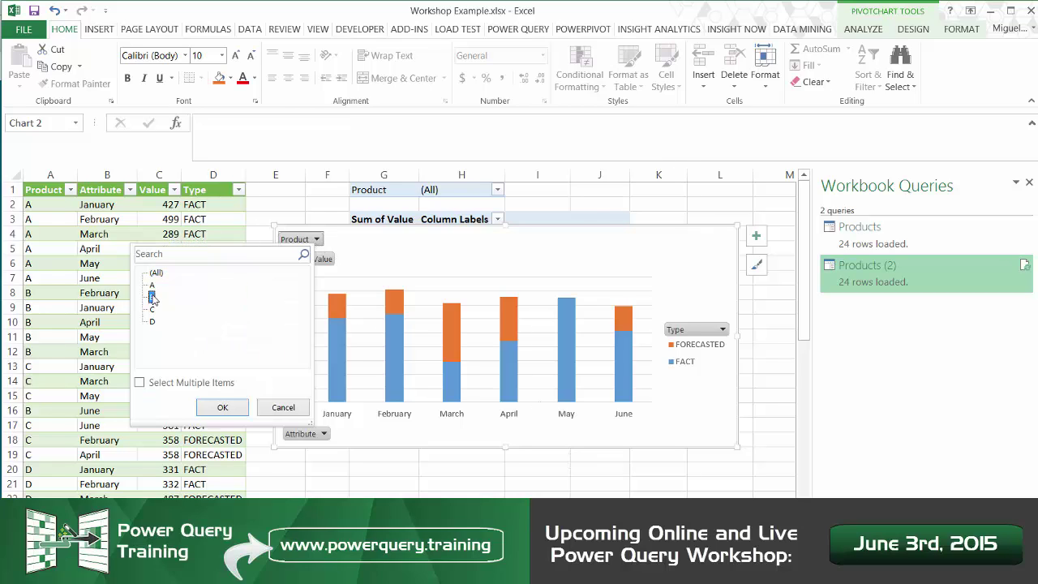
left_click(215, 410)
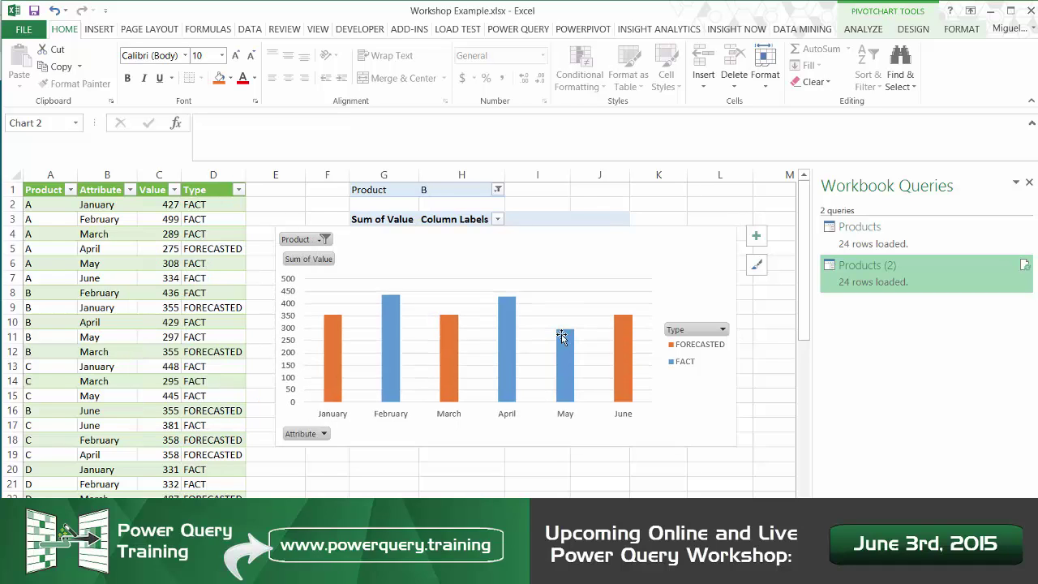
left_click(324, 239)
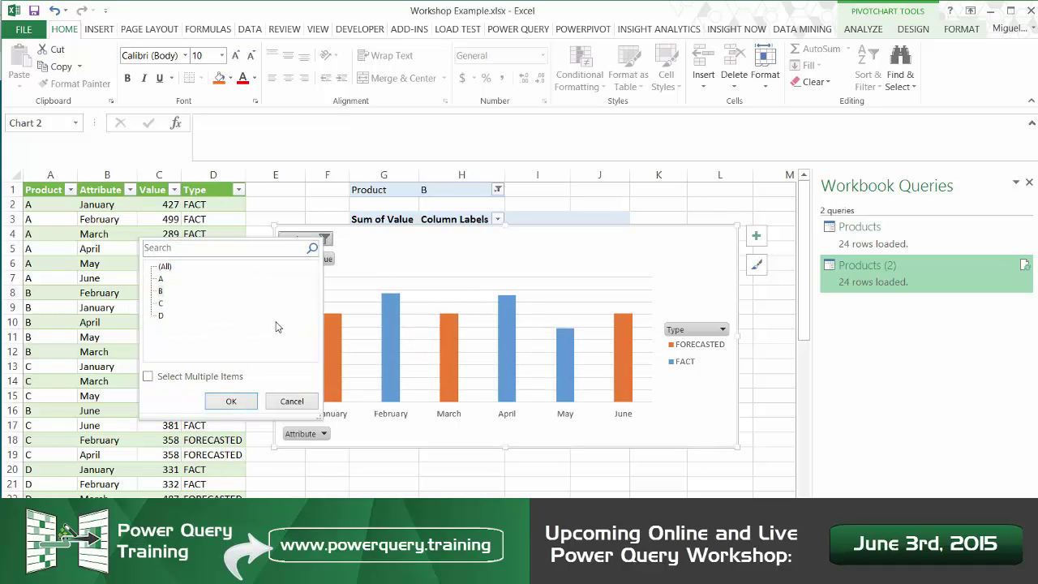
left_click(231, 401)
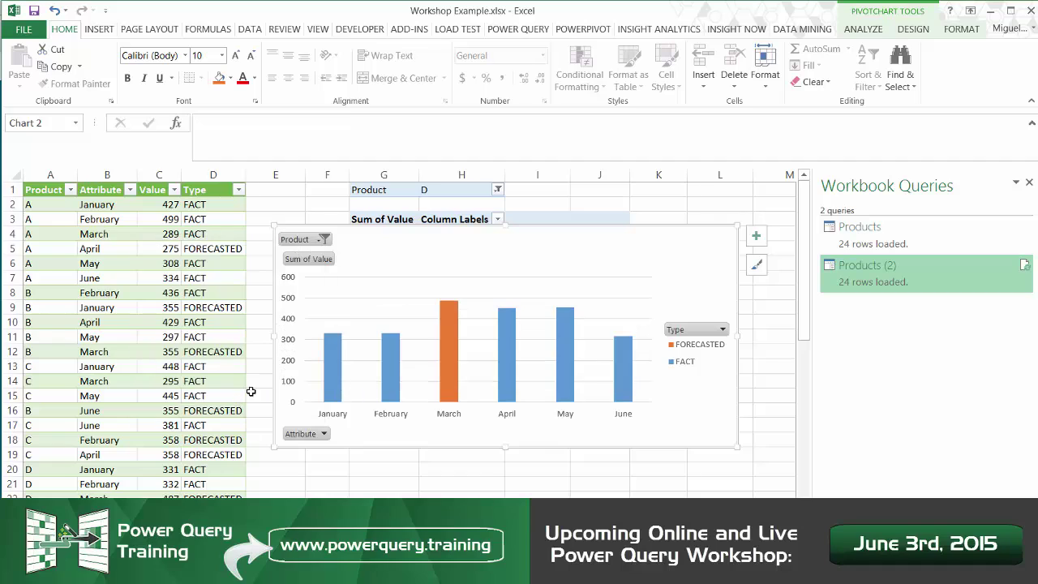